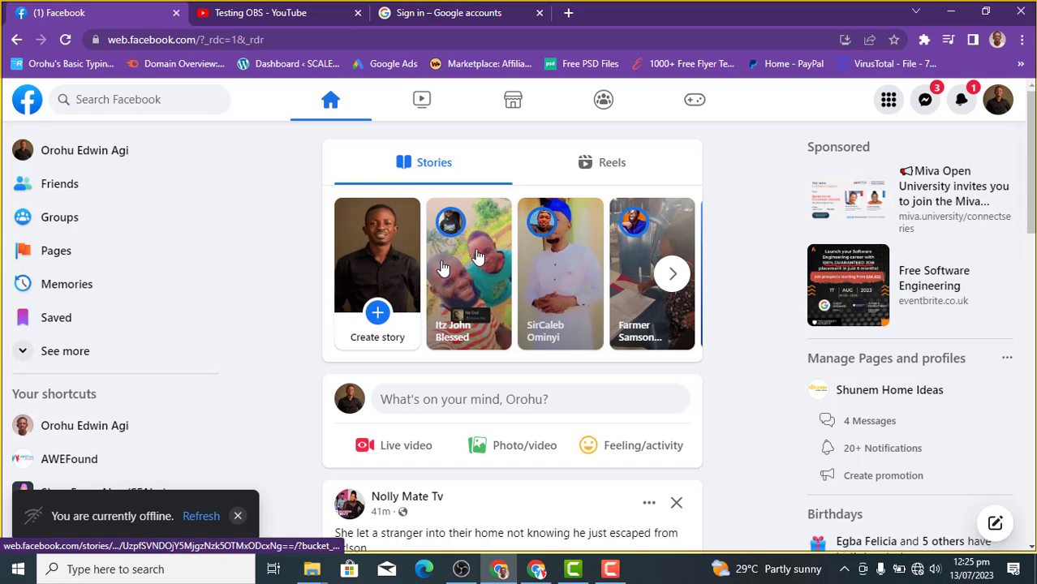
- Restart Wi-Fi, connect to the Infinix NOTE 11 Pro network and refresh the offline Facebook page
left_click(915, 568)
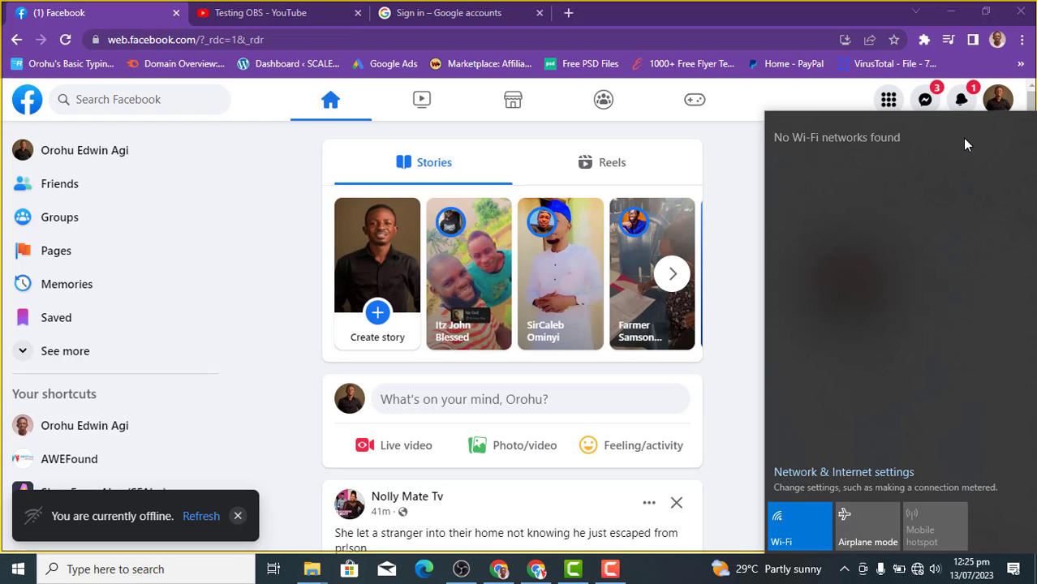
left_click(802, 545)
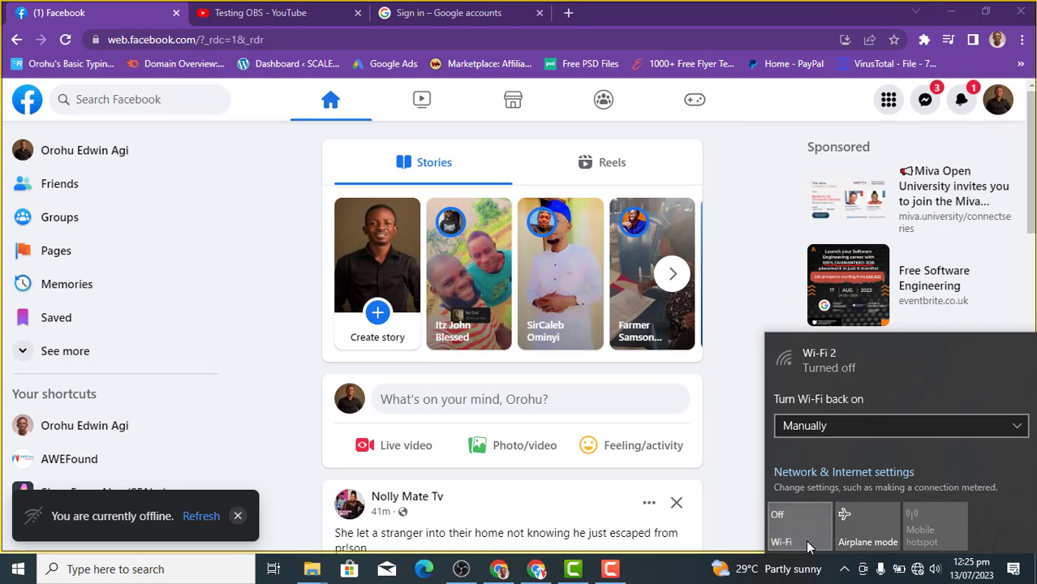
left_click(805, 539)
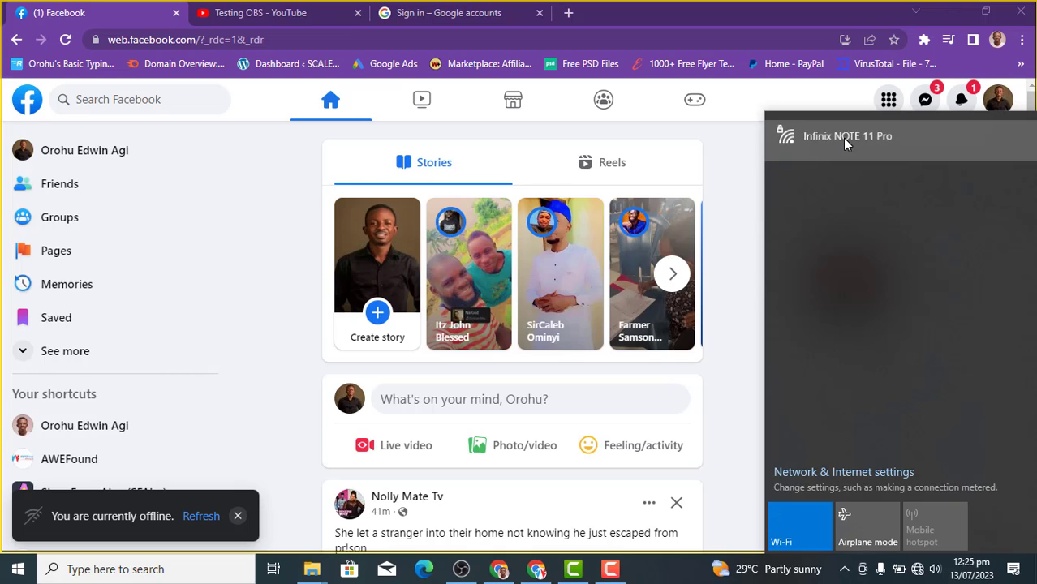
left_click(842, 137)
left_click(949, 211)
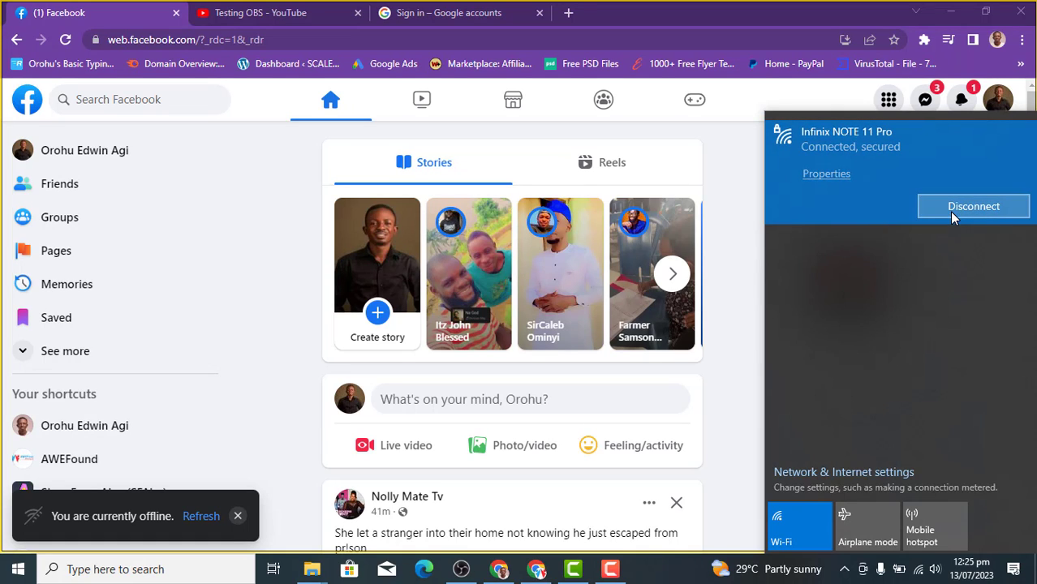
left_click(213, 519)
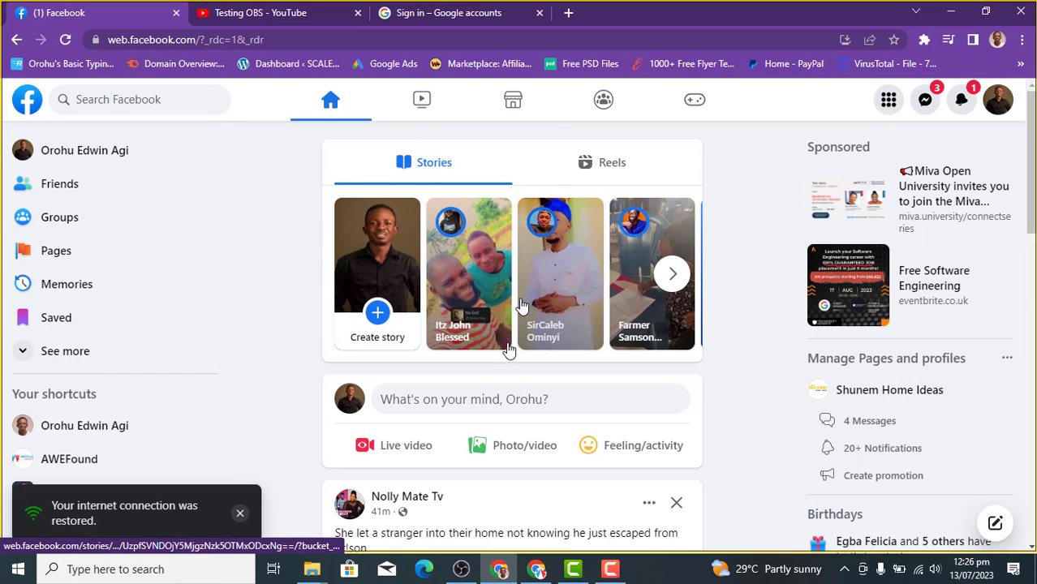
- Open the live video setup from the feed and try to go live with a test broadcast enabled
left_click(403, 452)
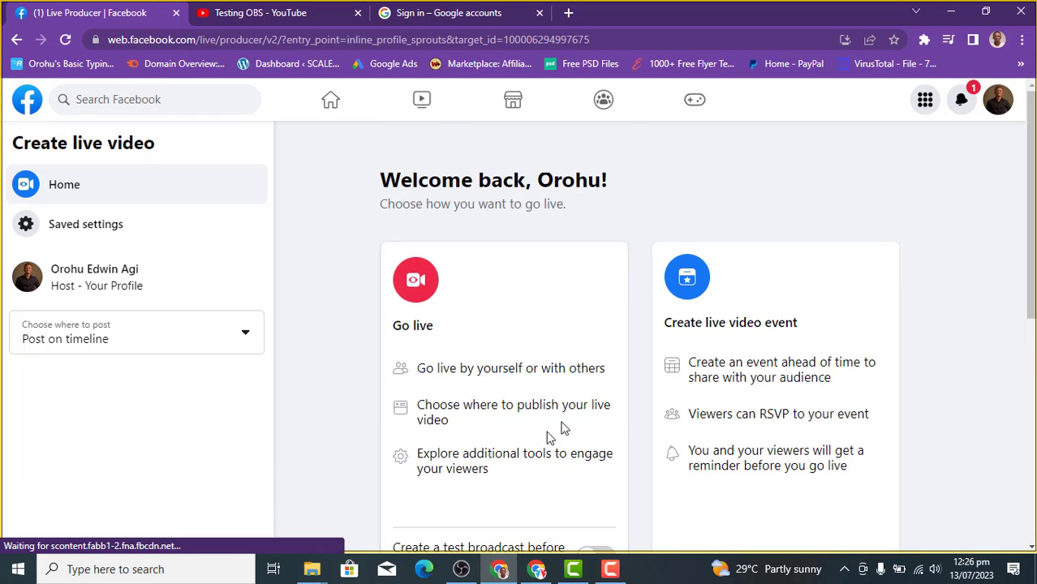
left_click_drag(1031, 267, 1030, 318)
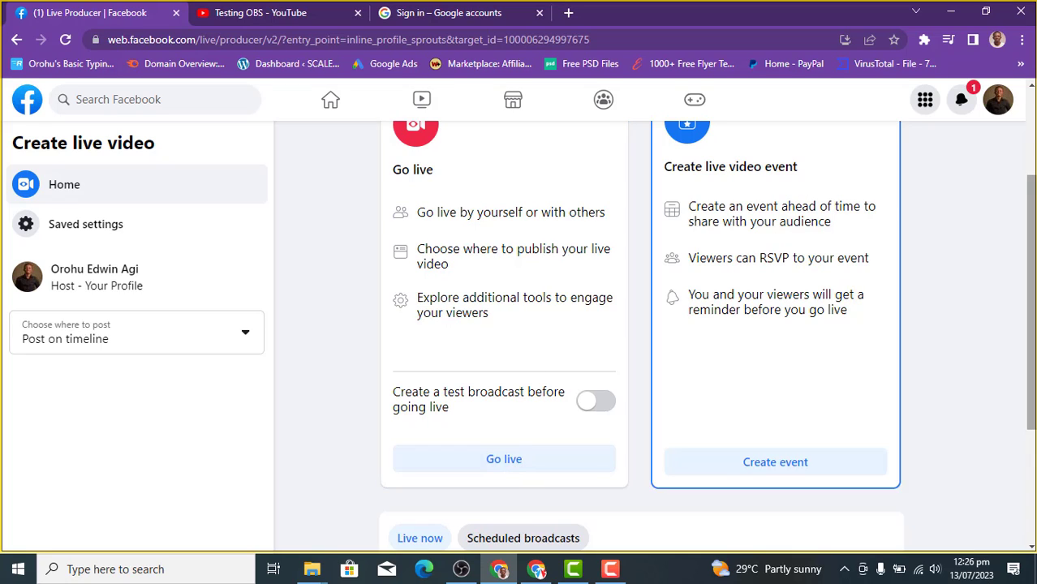
scroll(770, 325, "down", 3)
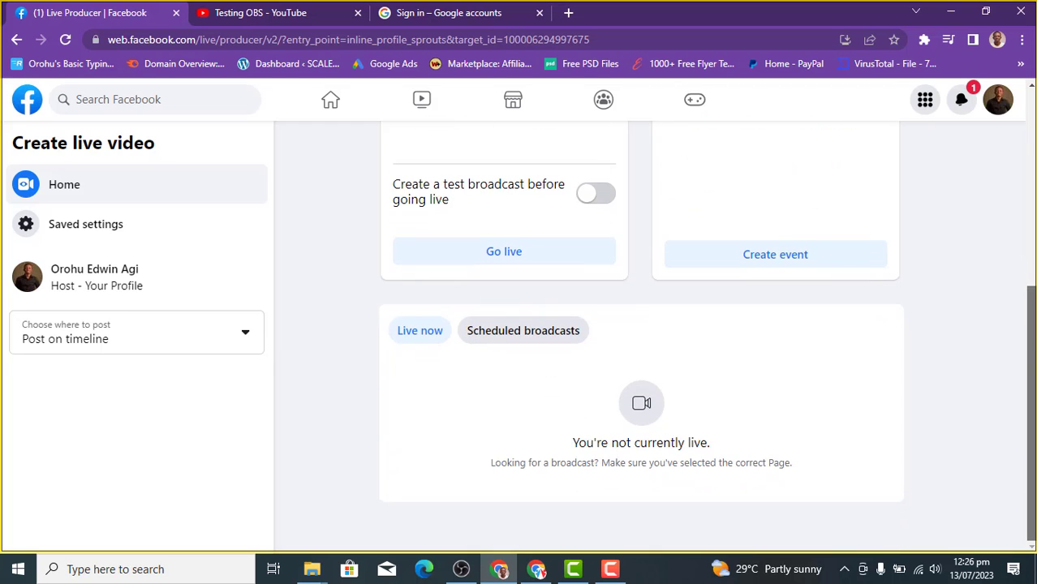
scroll(1031, 209, "up", 4)
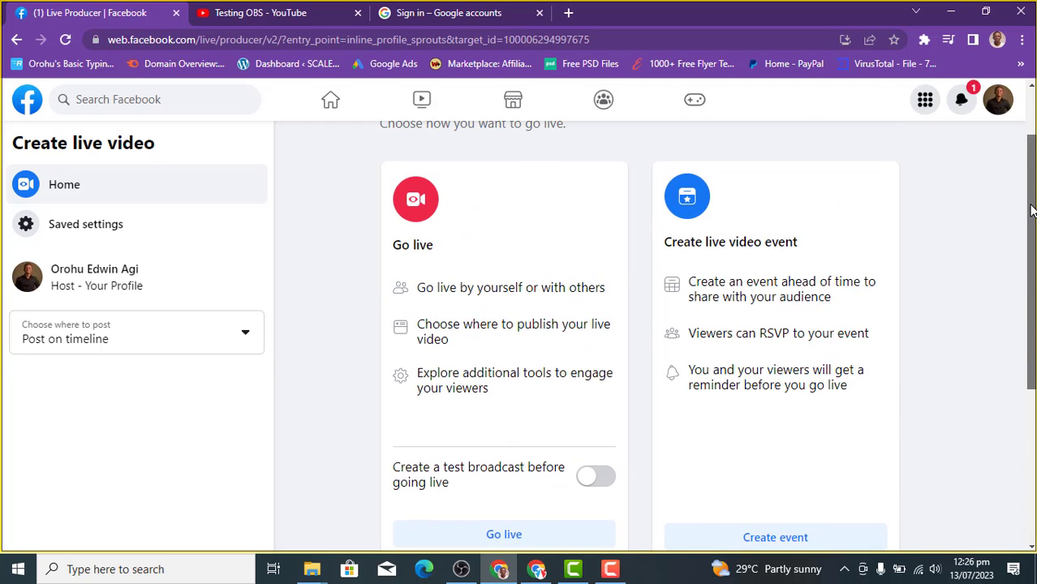
left_click_drag(1031, 209, 1033, 322)
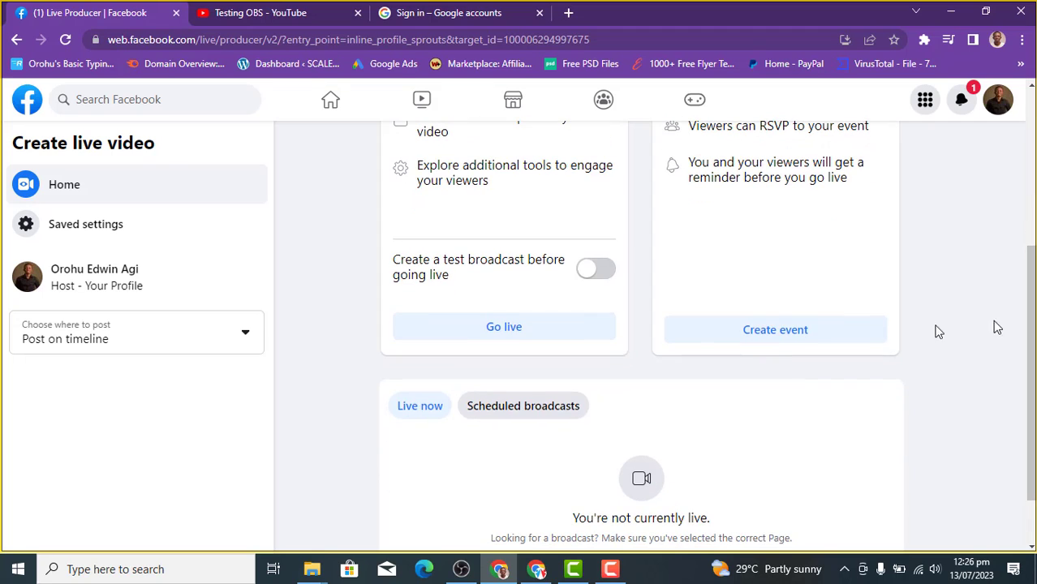
left_click(587, 274)
left_click(532, 335)
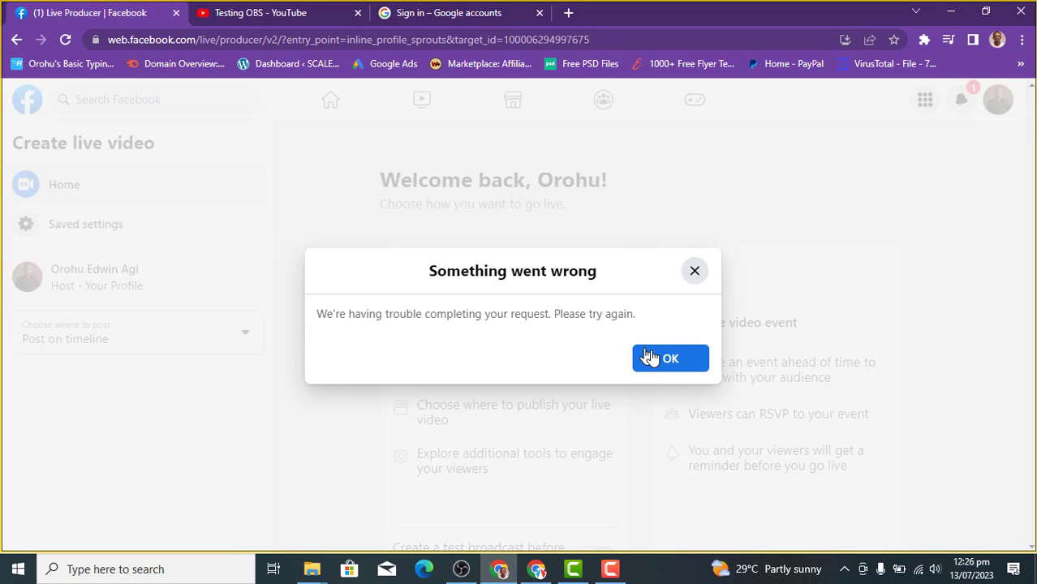
left_click(668, 359)
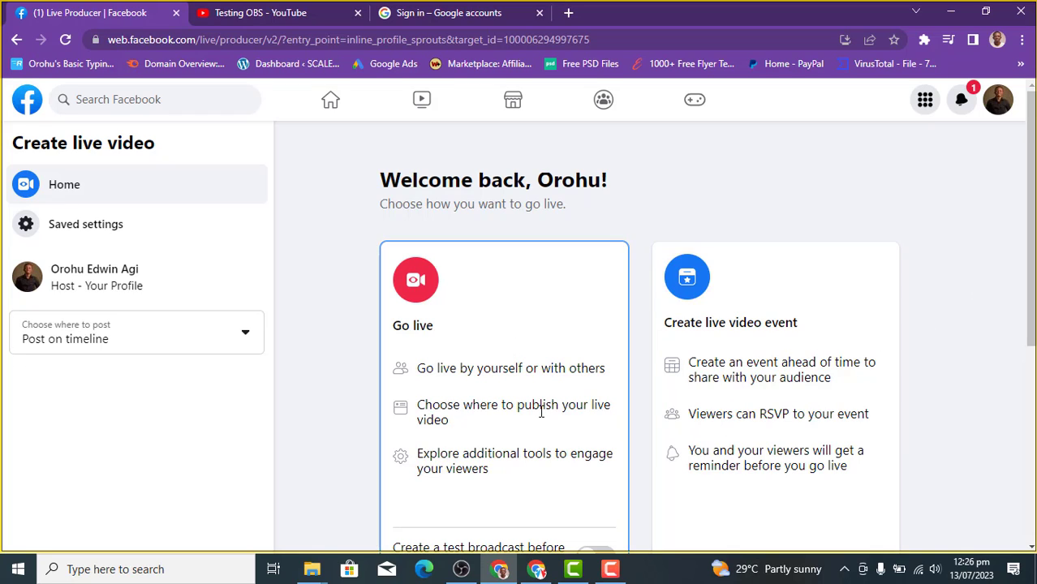
- Try to go live on the timeline without a test broadcast
scroll(1031, 243, "down", 1)
scroll(533, 274, "down", 1)
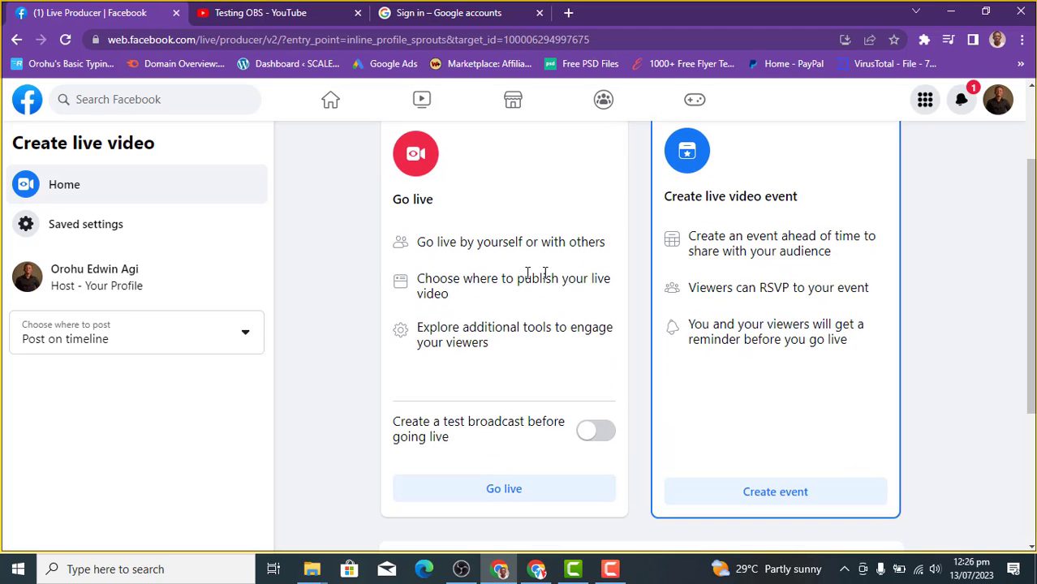
left_click(492, 503)
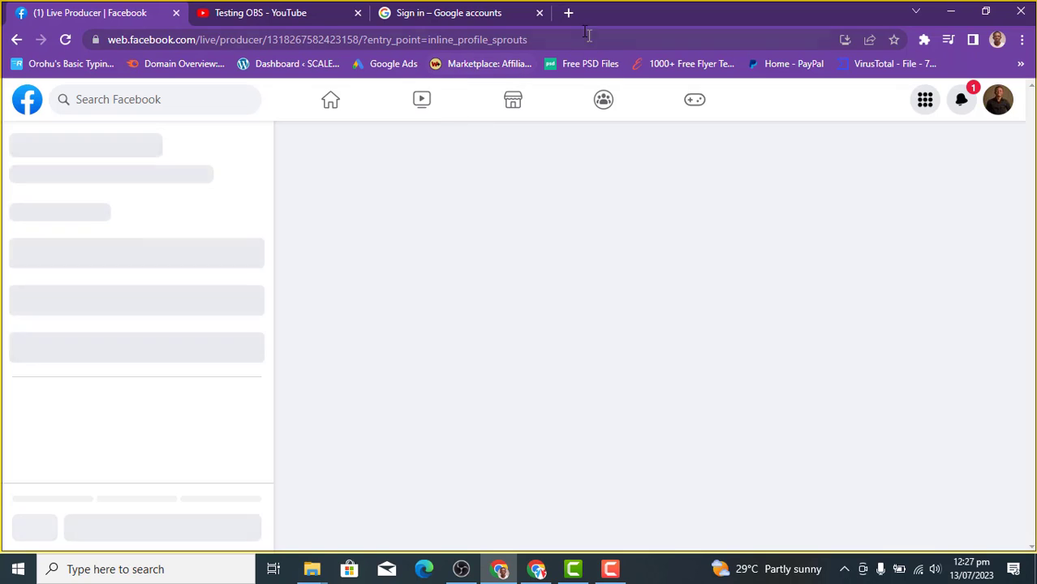
- Load facebook.com in a new browser tab while checking whether the existing Live Producer page loads
left_click(570, 16)
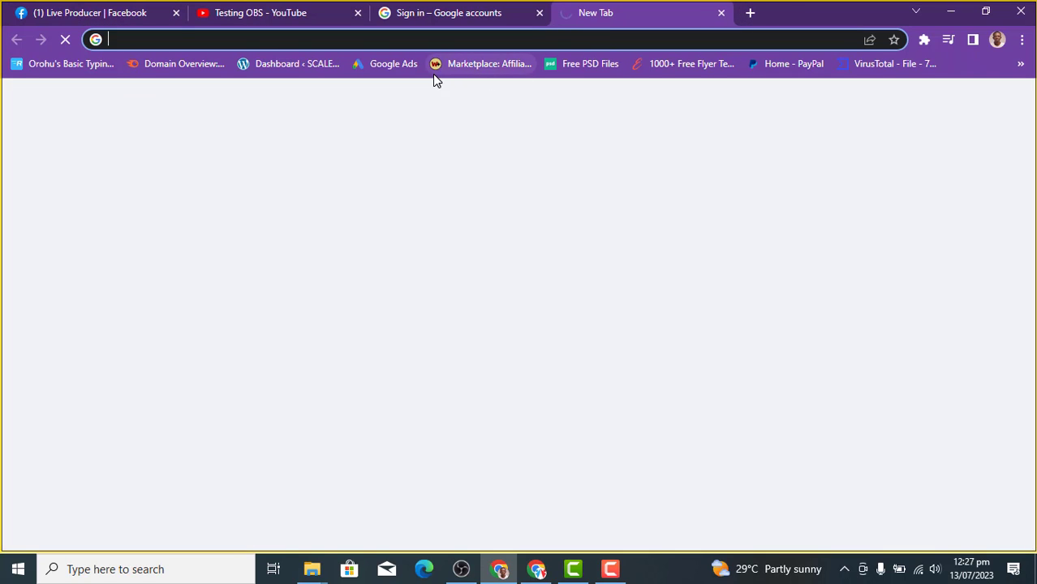
type("f")
left_click(433, 73)
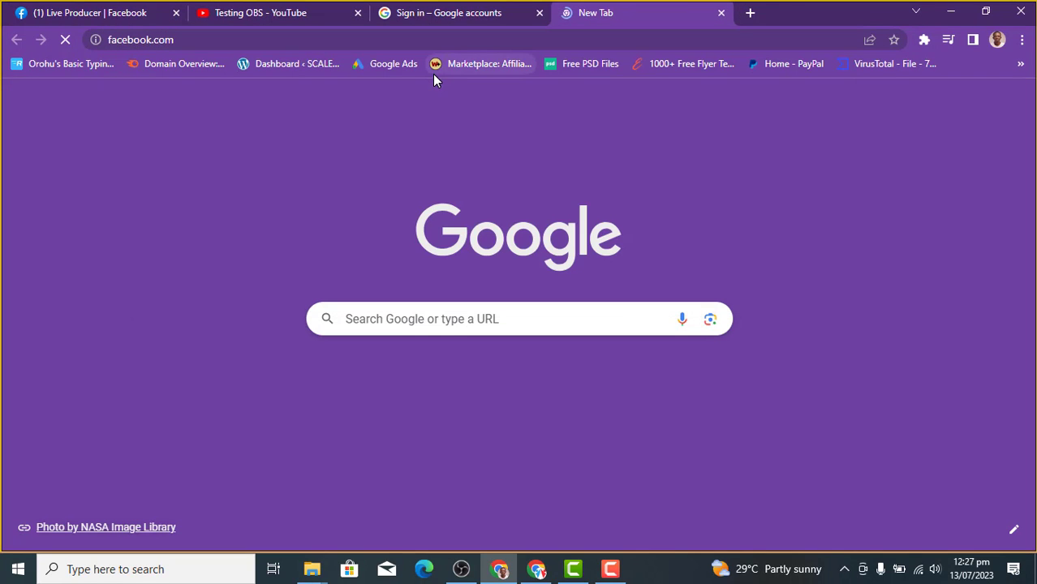
left_click(73, 6)
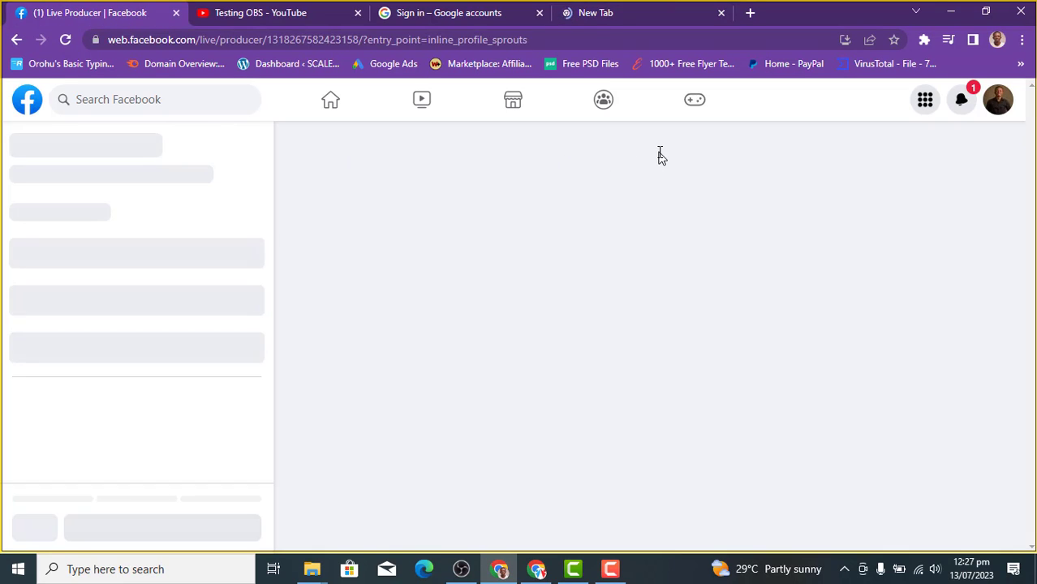
left_click(602, 9)
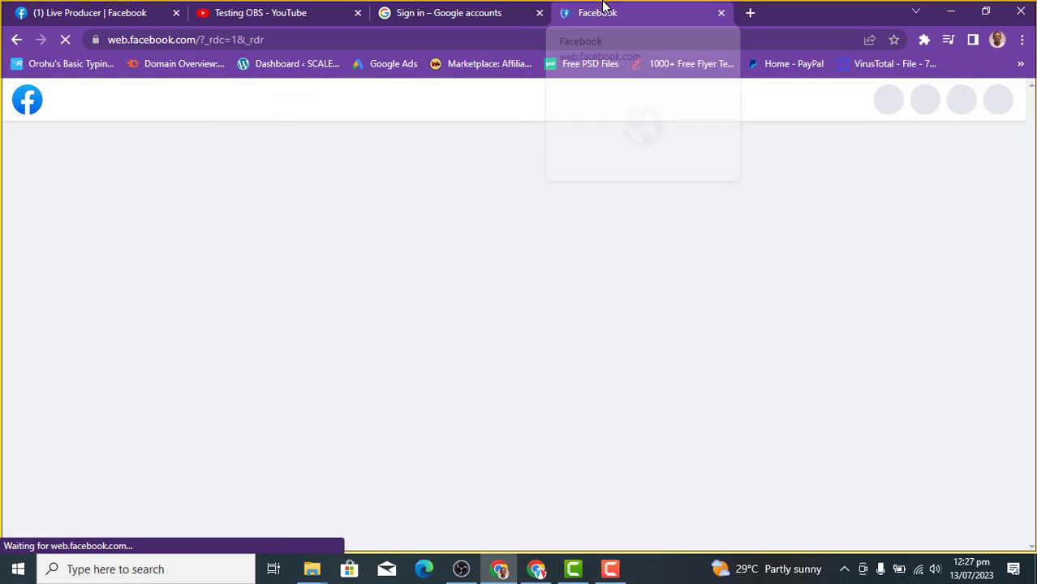
left_click(136, 15)
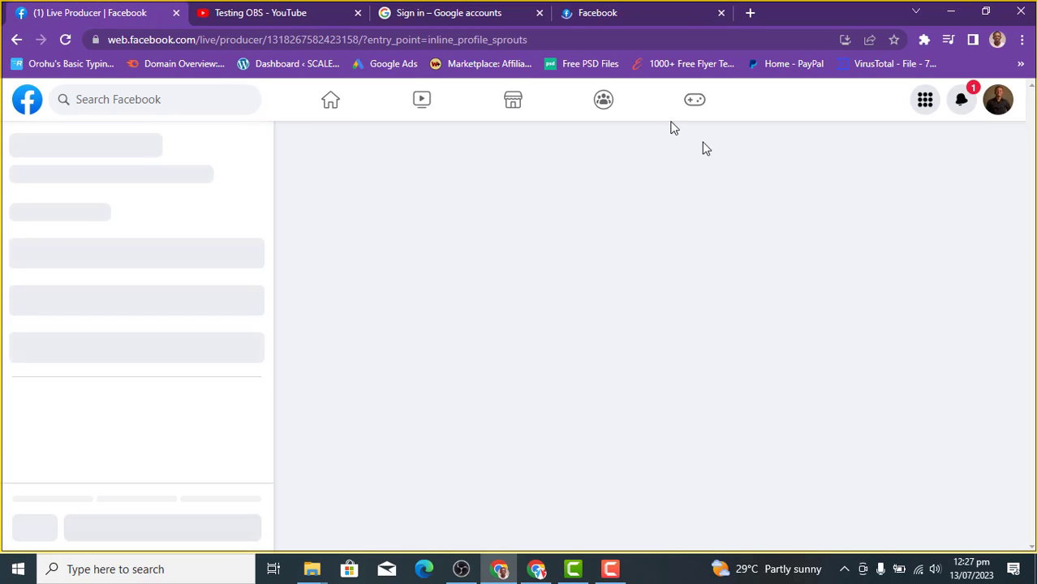
left_click(612, 7)
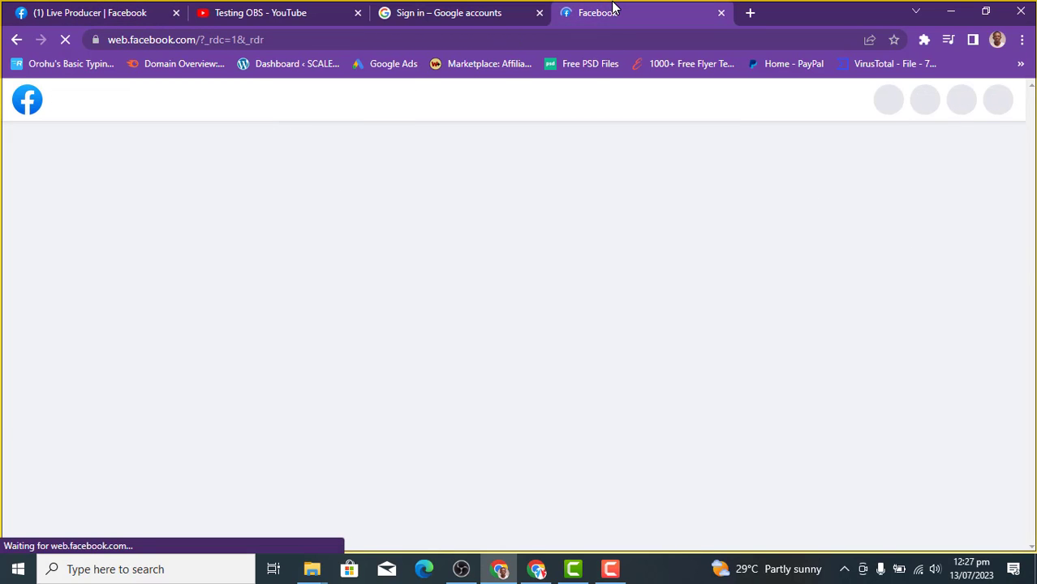
left_click(119, 11)
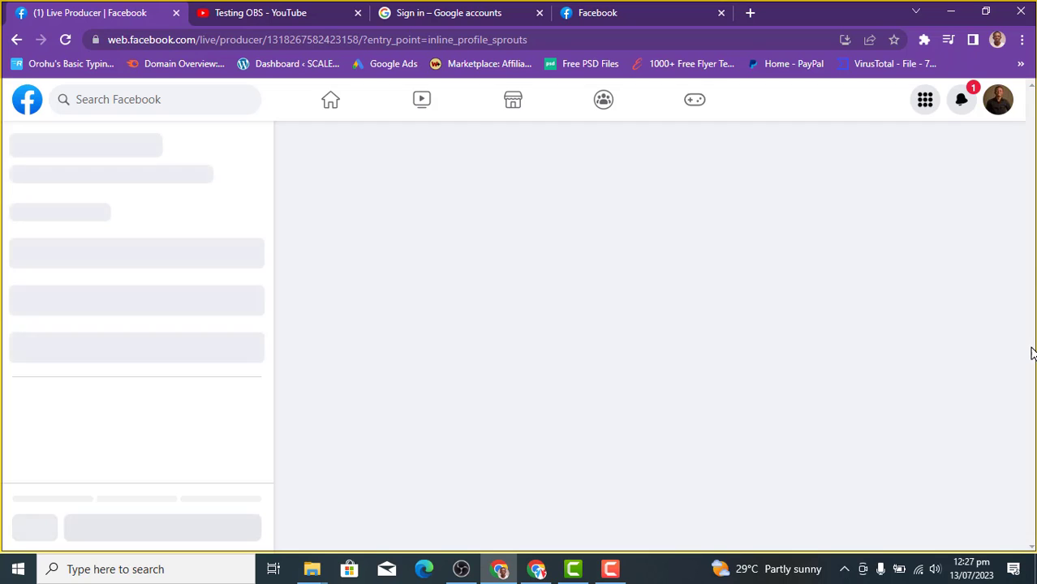
- Close the stuck Live Producer, YouTube and Google sign-in tabs, keeping only the new Facebook tab
left_click(179, 16)
left_click(402, 11)
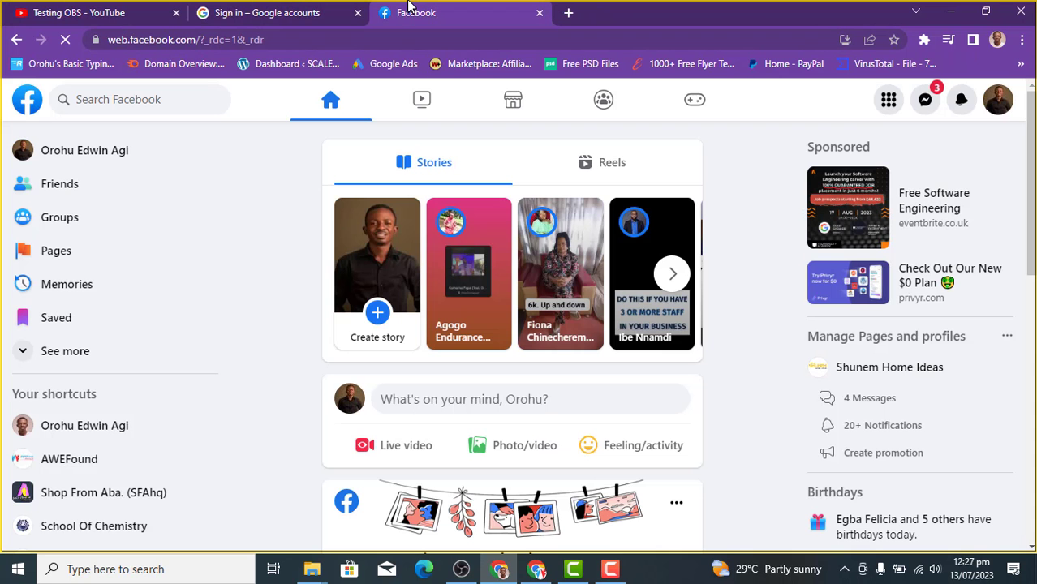
left_click(174, 14)
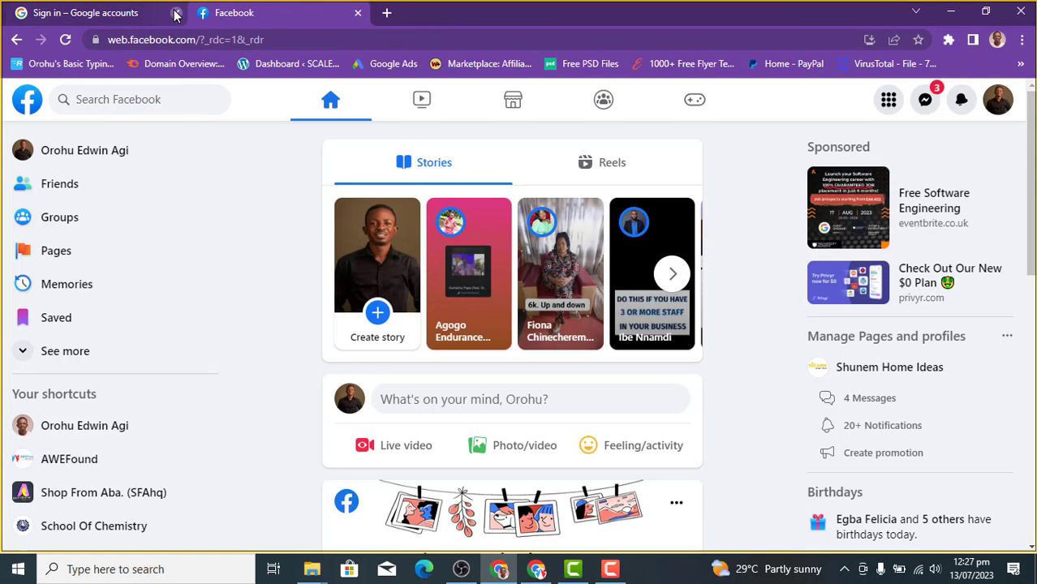
left_click(175, 14)
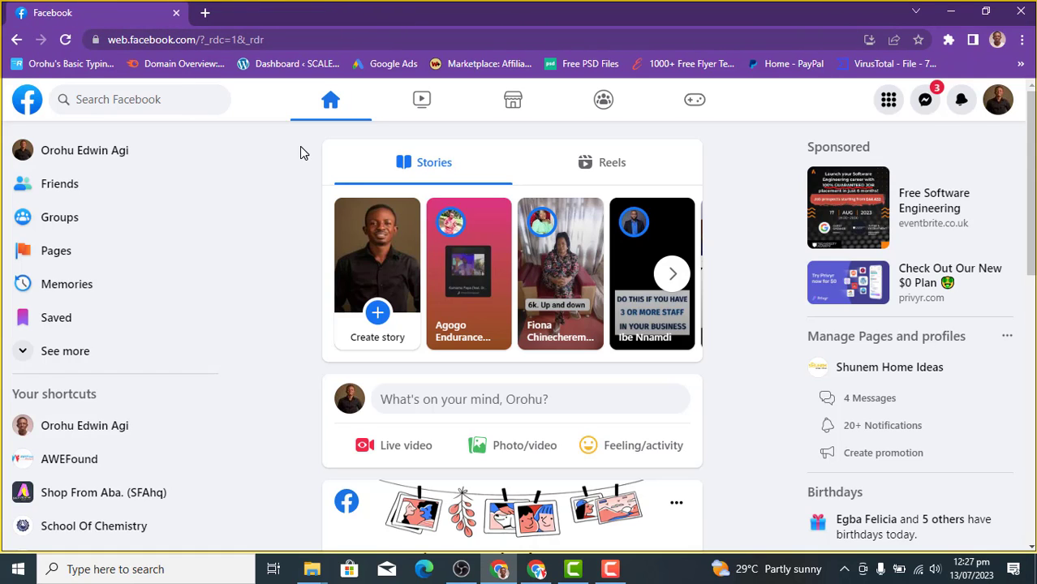
- Open the live video creation page from the Facebook feed, discarding the blank text post
left_click(478, 399)
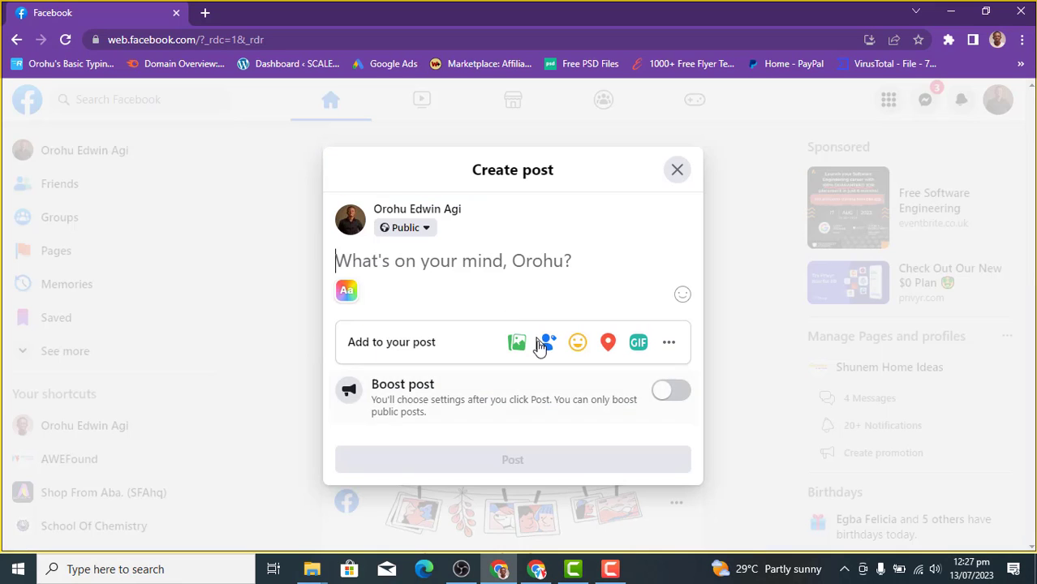
left_click(677, 169)
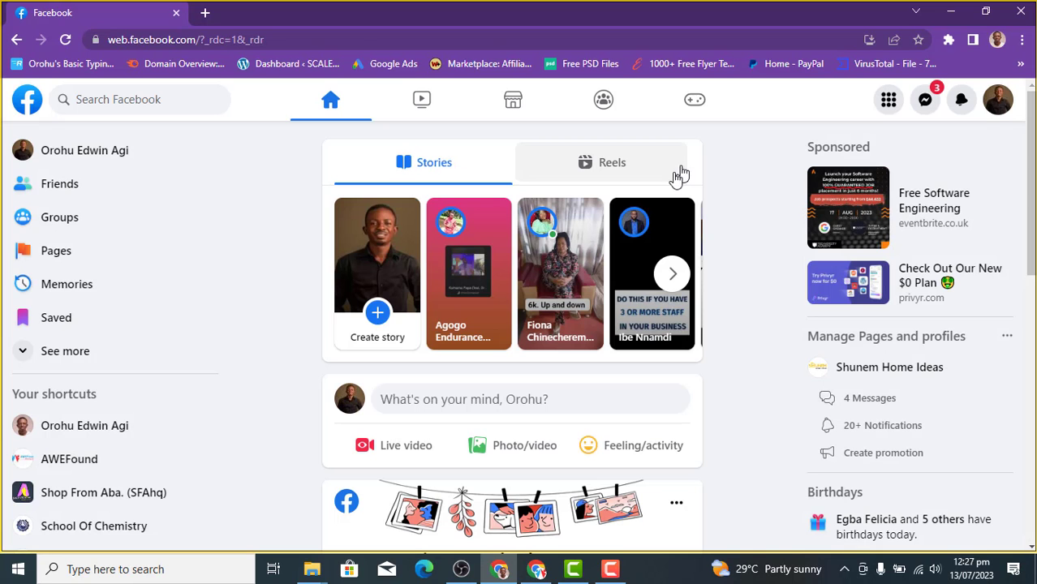
left_click(365, 449)
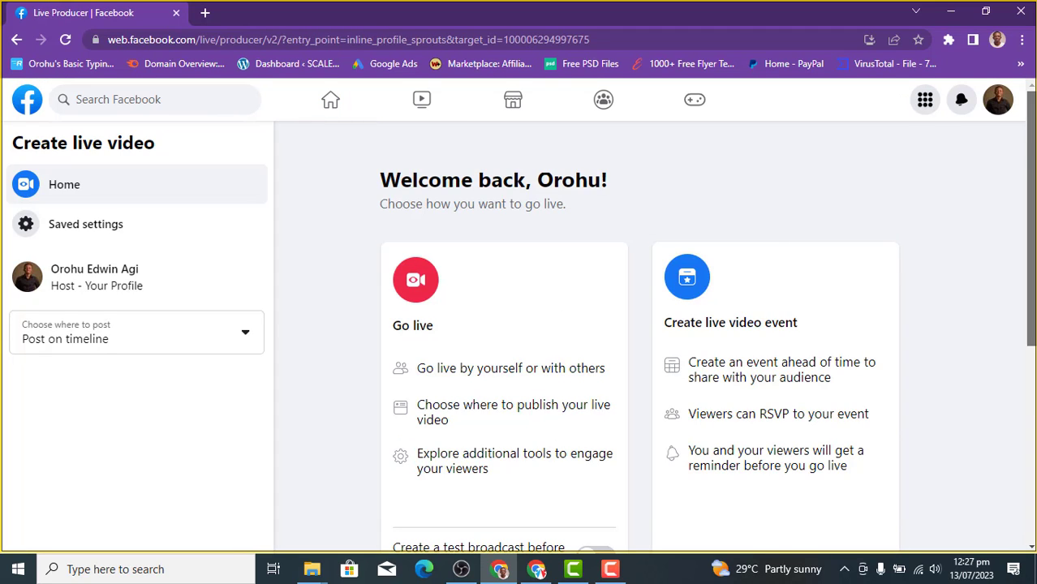
- Enable the test broadcast option, view the posting destinations and try to go live on the timeline
scroll(559, 320, "down", 3)
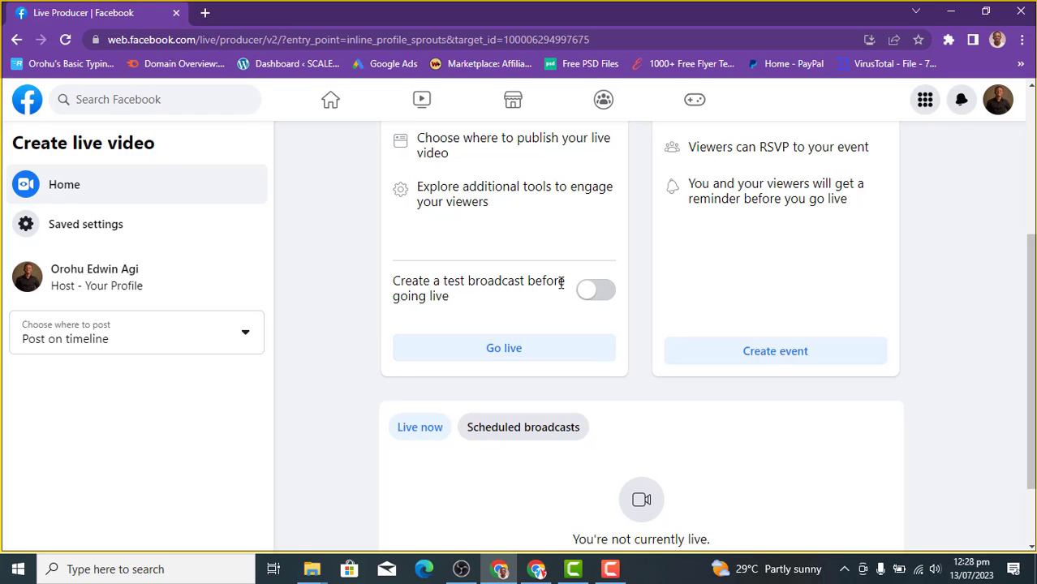
left_click(597, 295)
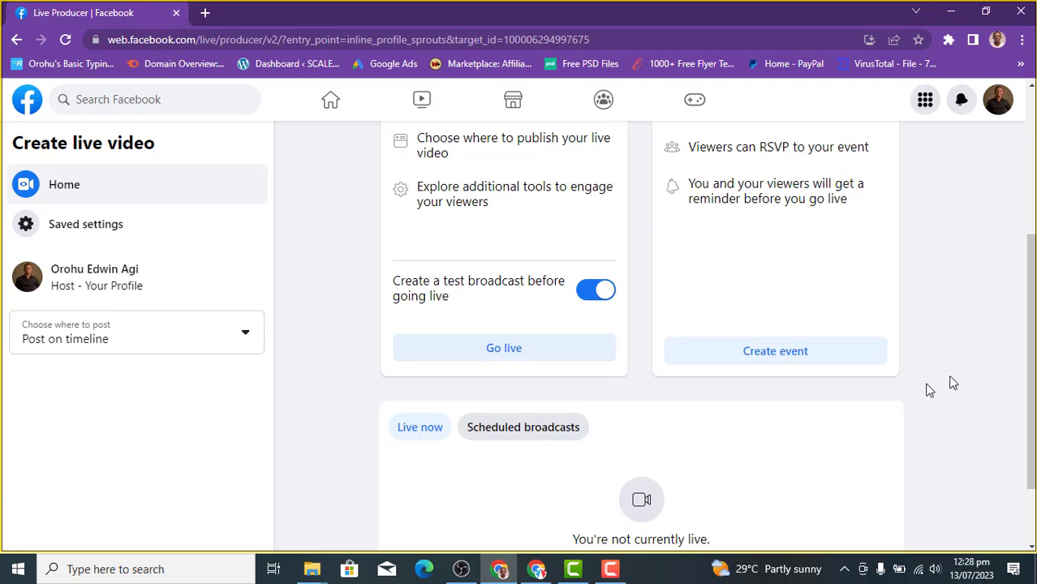
left_click_drag(1026, 347, 1031, 245)
left_click(229, 339)
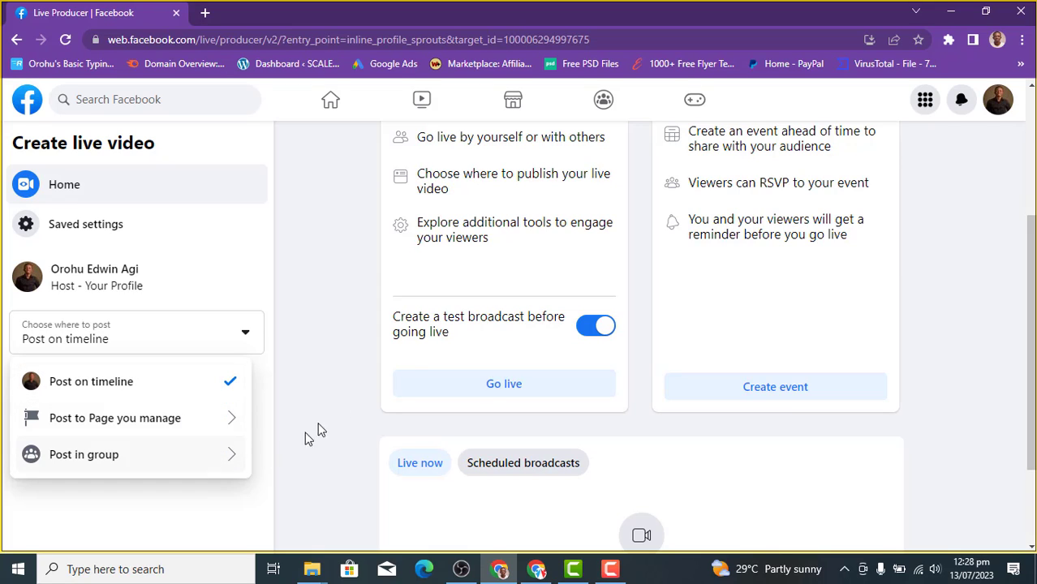
scroll(641, 332, "down", 2)
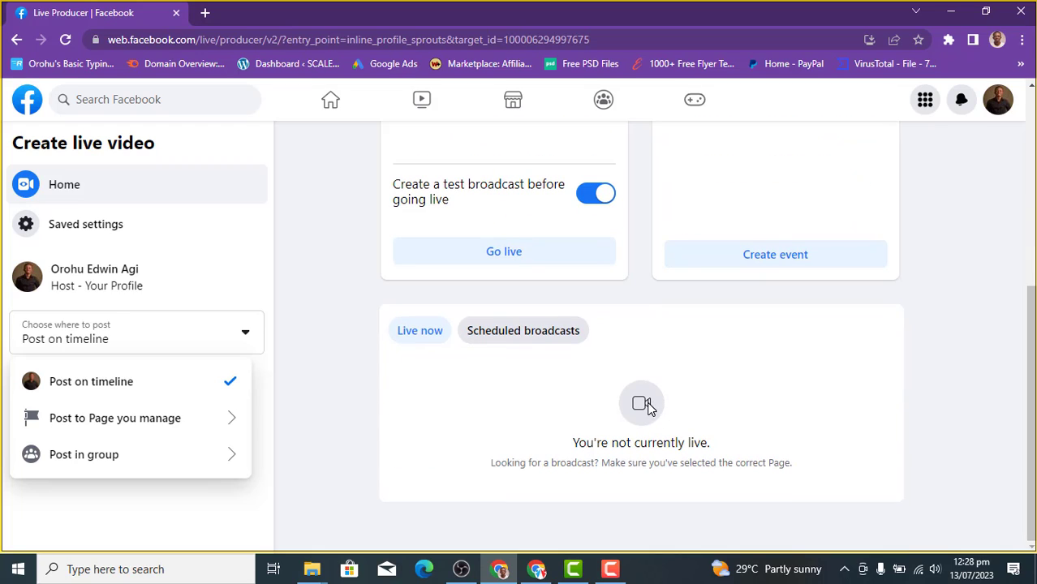
left_click(552, 257)
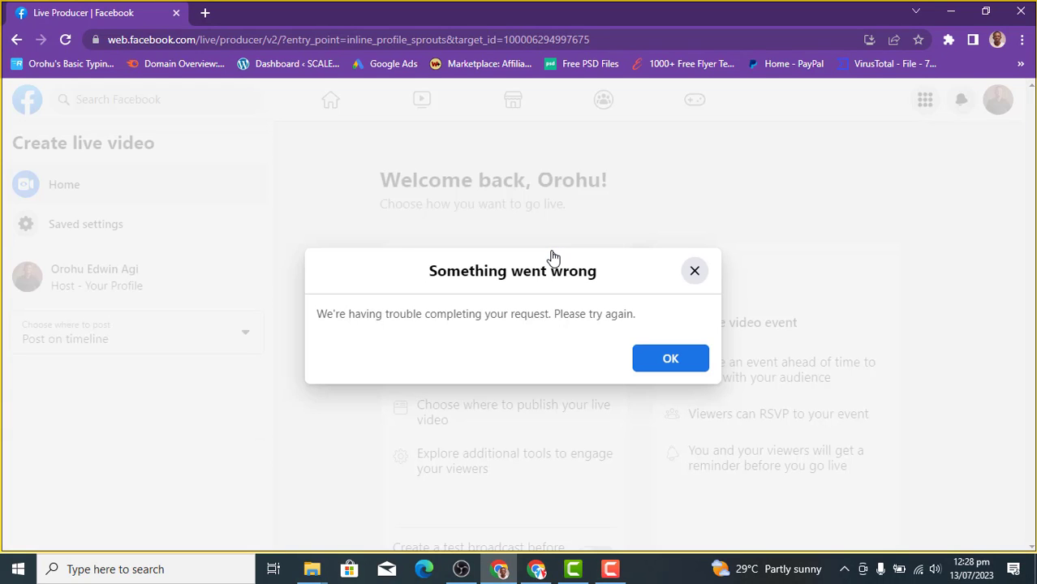
left_click(660, 366)
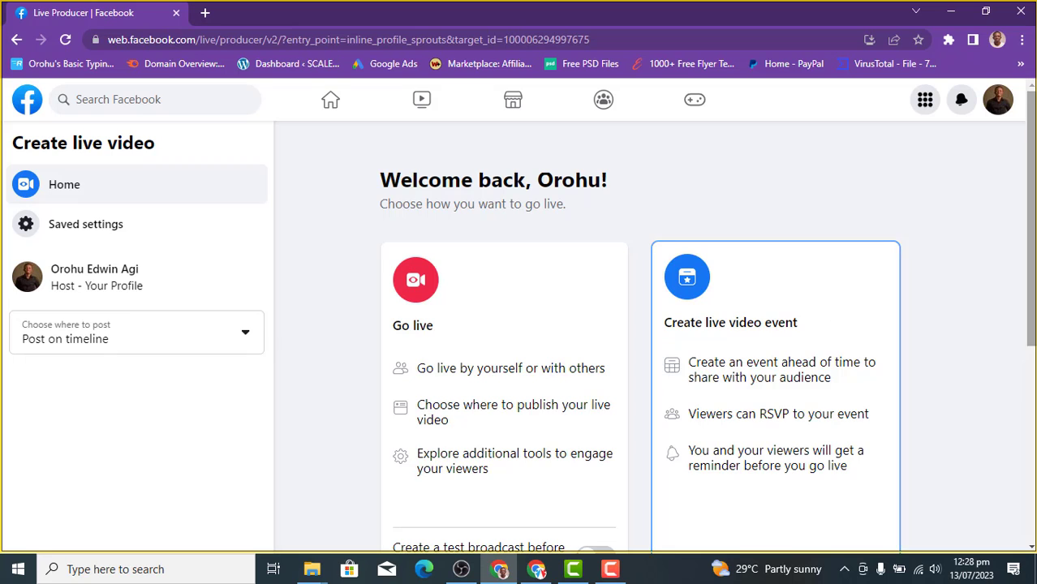
- Go live with the test broadcast option off to open the broadcast setup page
scroll(662, 331, "down", 3)
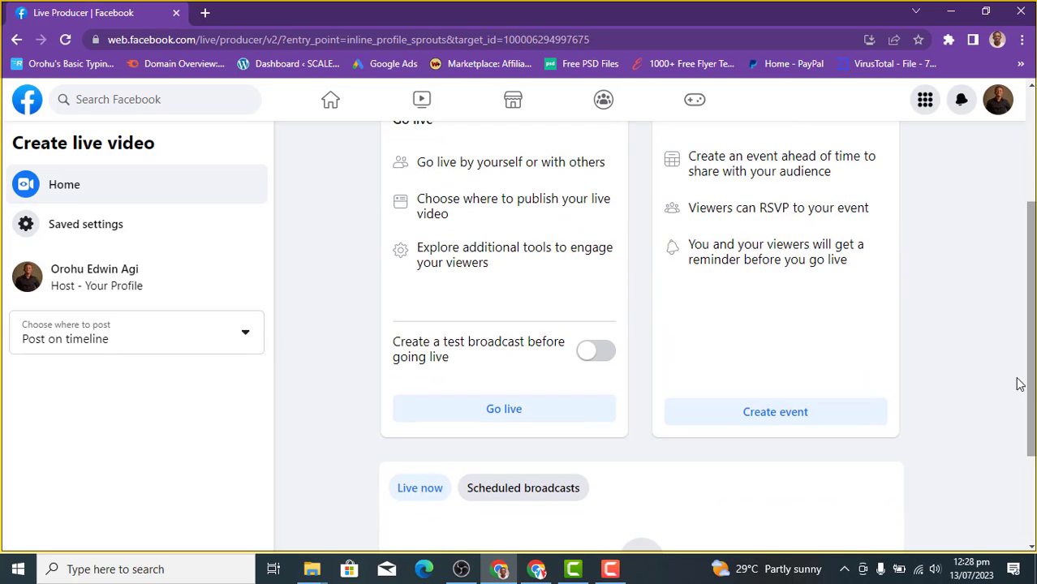
left_click(505, 409)
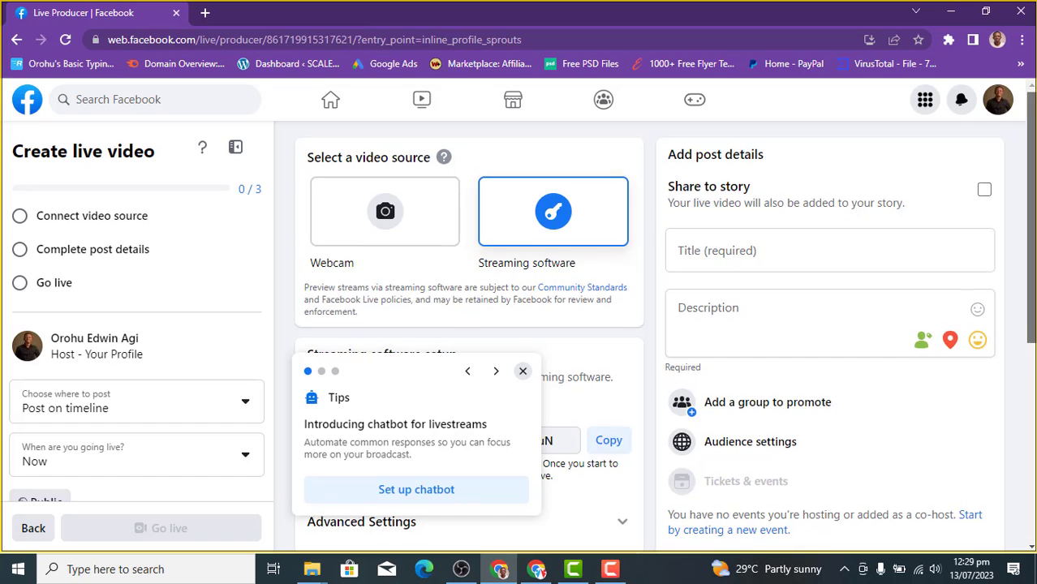
- Dismiss all the tips covering the streaming software setup section of the live video page
scroll(1030, 243, "down", 2)
left_click_drag(1029, 283, 1029, 331)
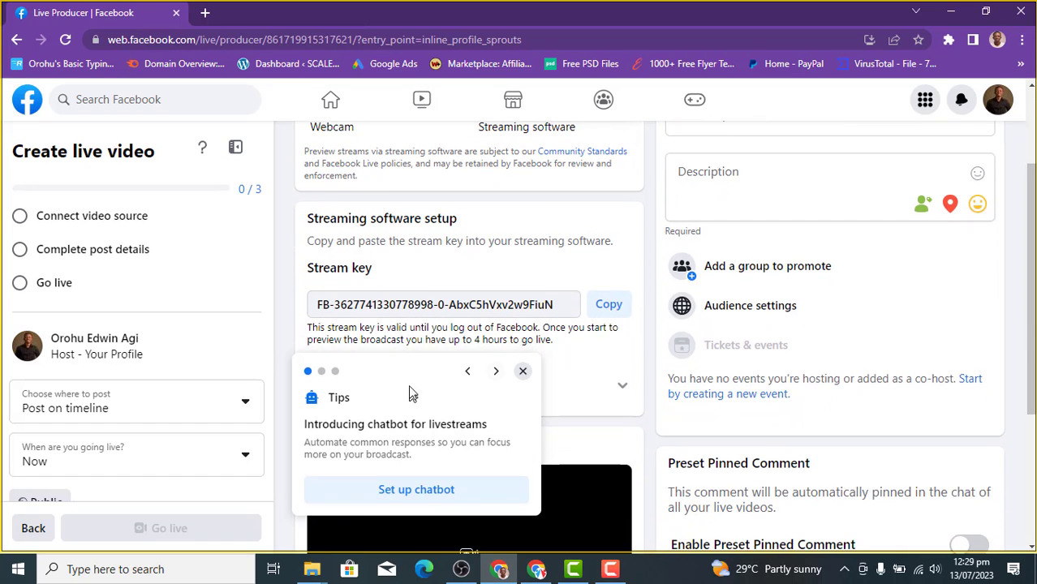
left_click(523, 372)
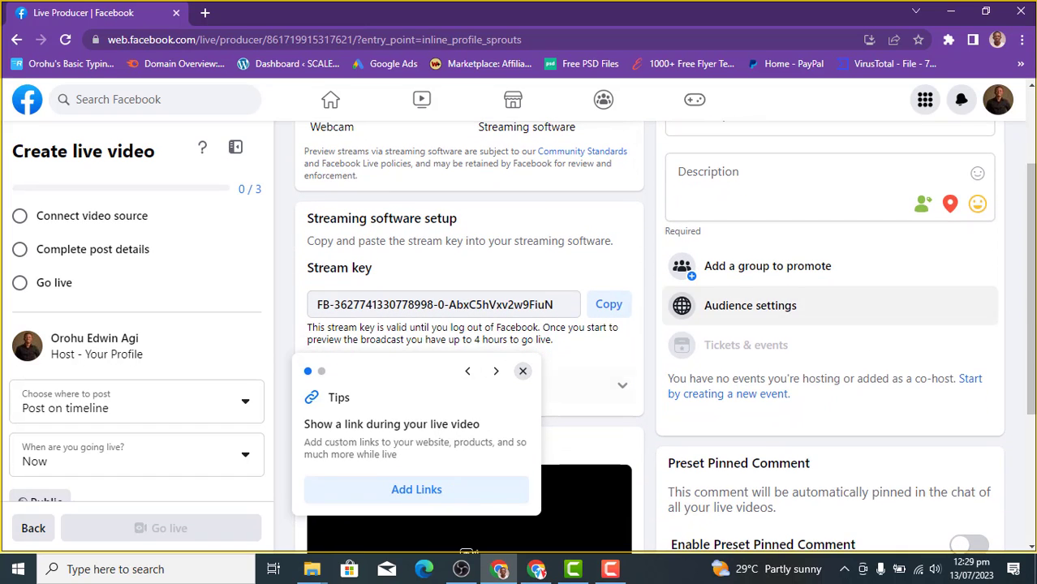
left_click_drag(1031, 318, 1031, 261)
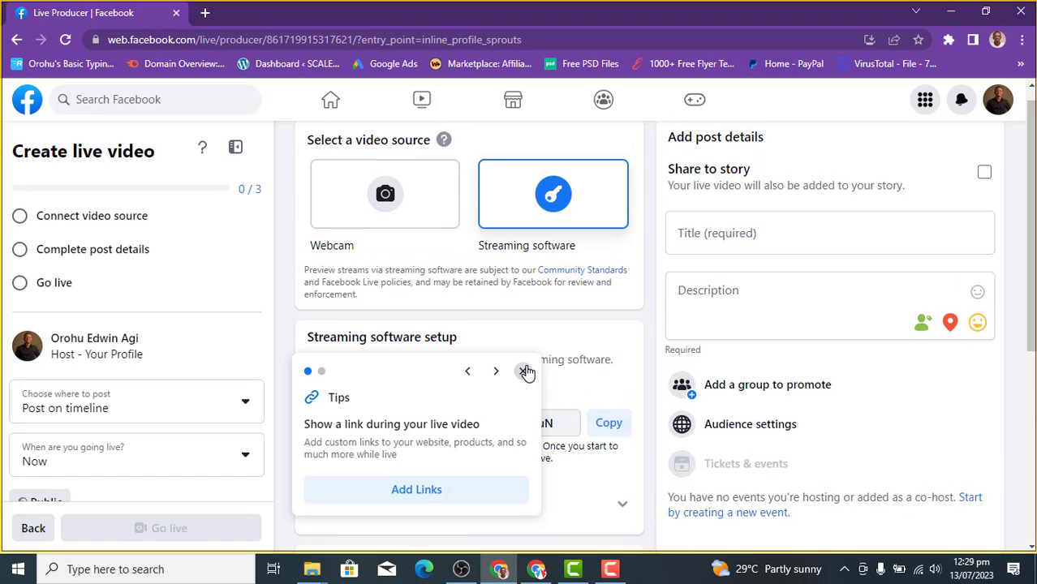
left_click(523, 372)
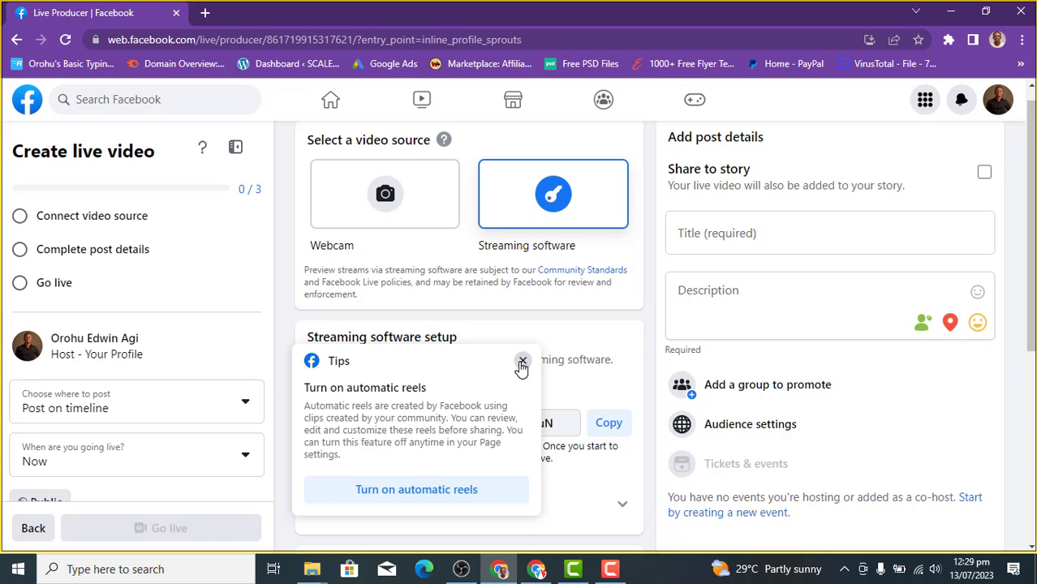
left_click(522, 362)
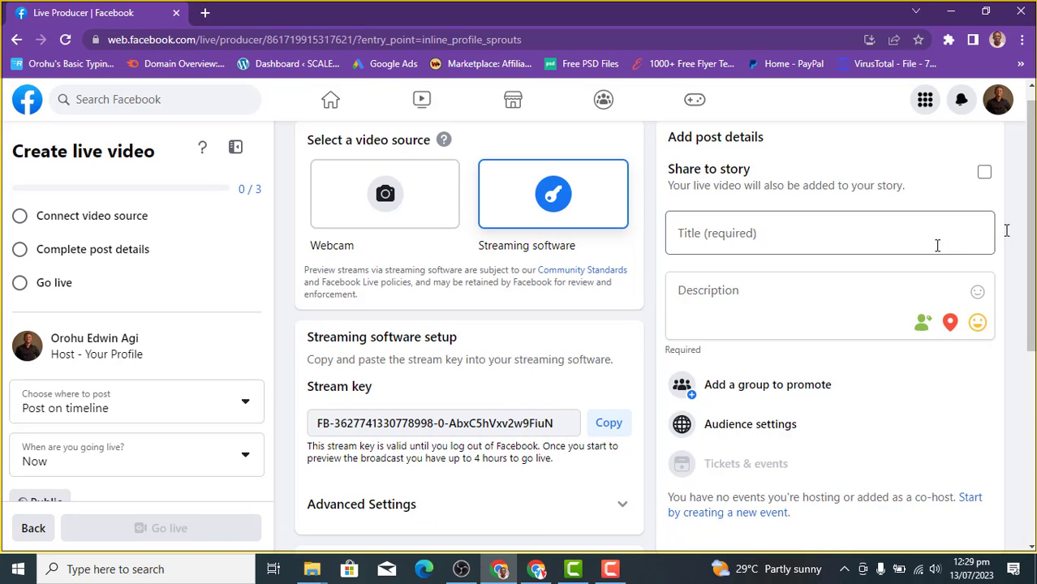
- Copy the stream key from the streaming software setup section
scroll(665, 328, "down", 1)
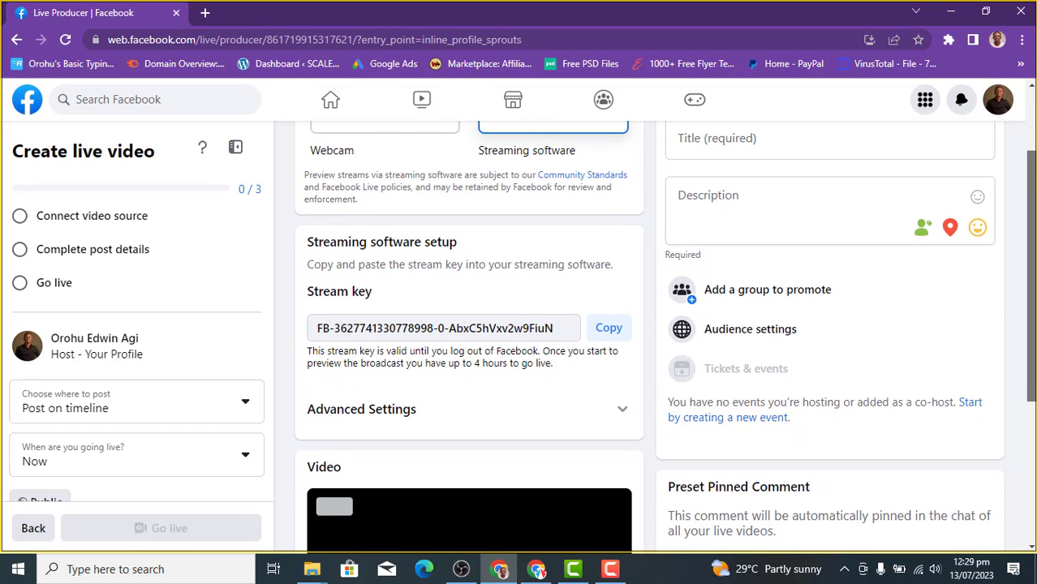
scroll(928, 318, "down", 1)
left_click(608, 280)
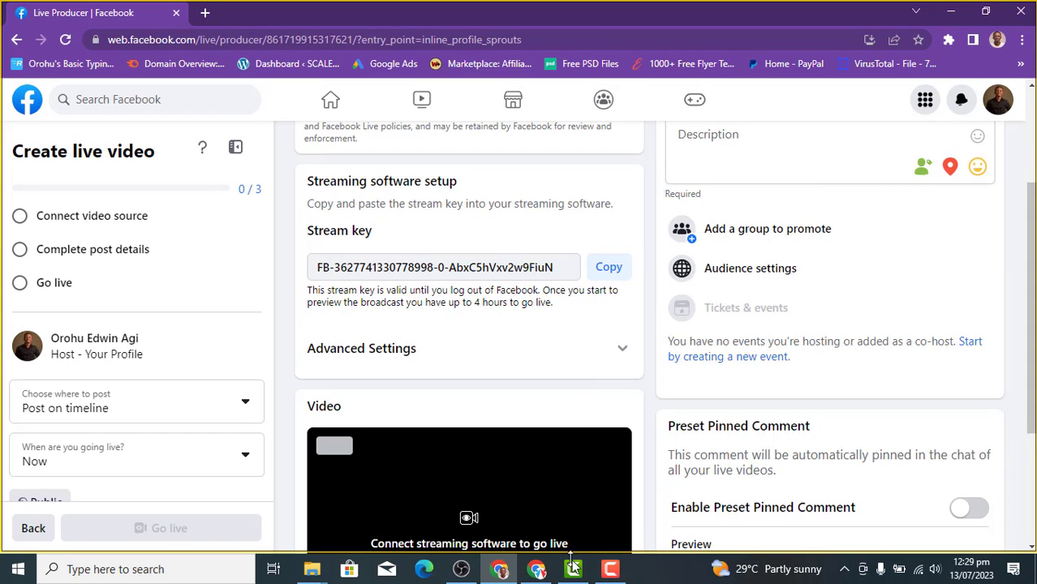
- Switch to OBS Studio and set the streaming service to Facebook Live, accepting the change to 1280x720 at 30 FPS
left_click(460, 568)
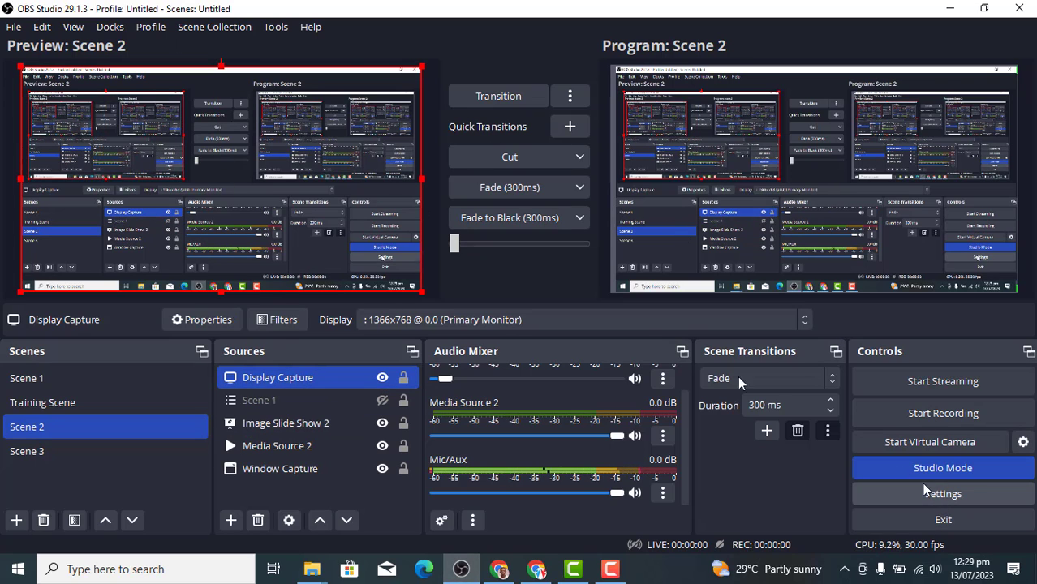
left_click(14, 27)
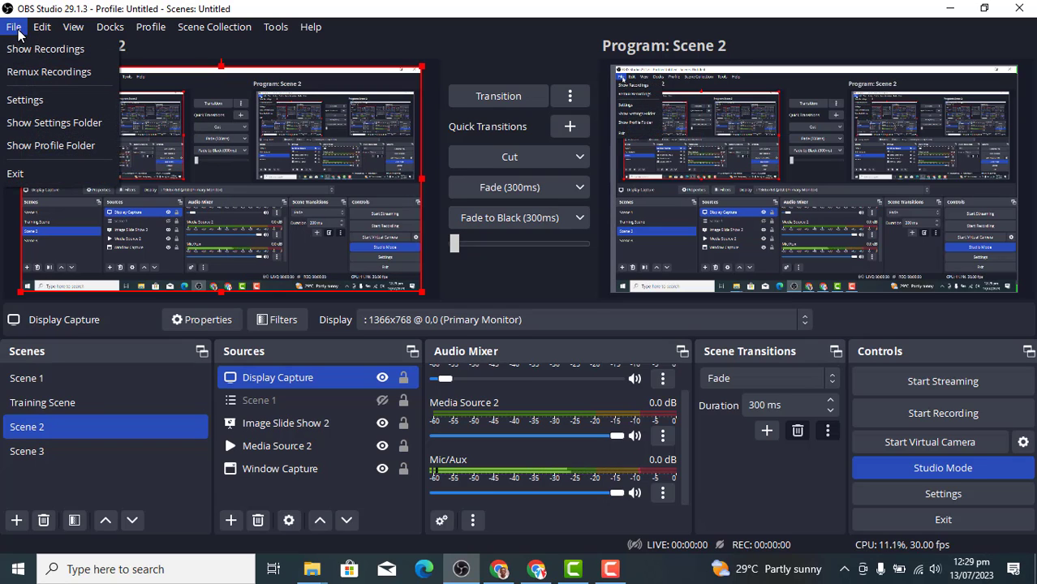
left_click(52, 100)
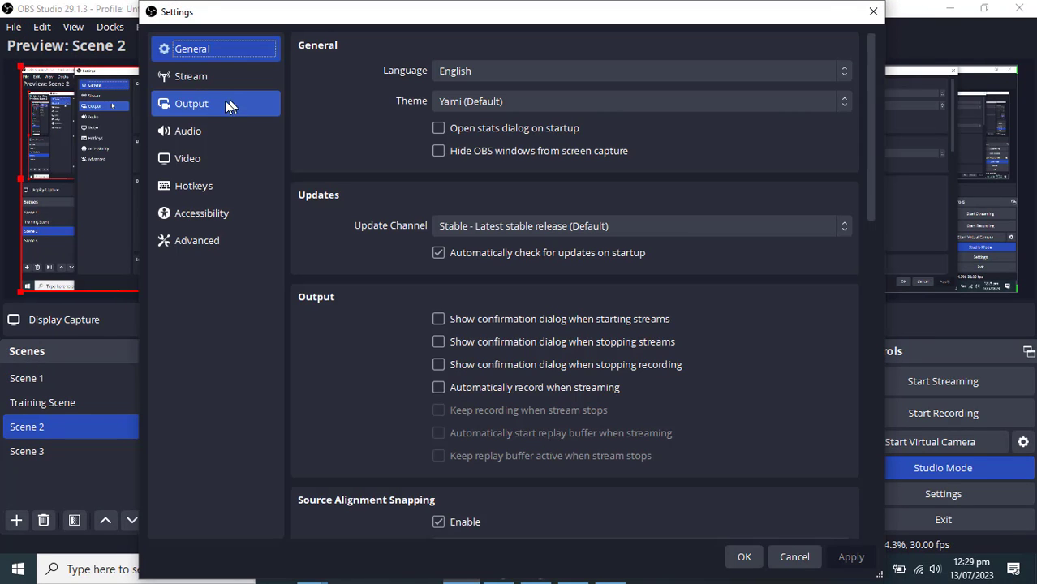
left_click(212, 81)
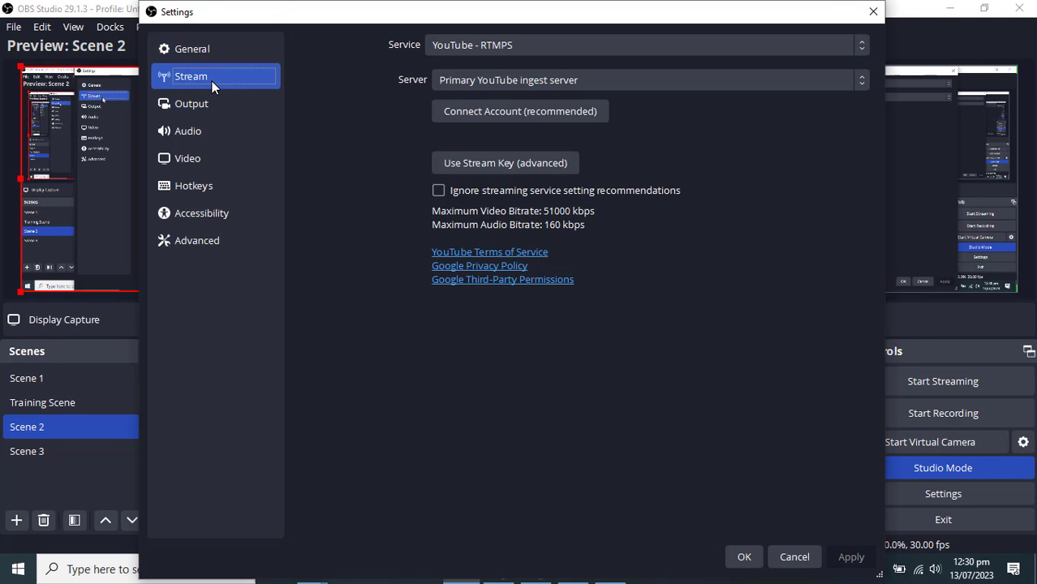
left_click(527, 46)
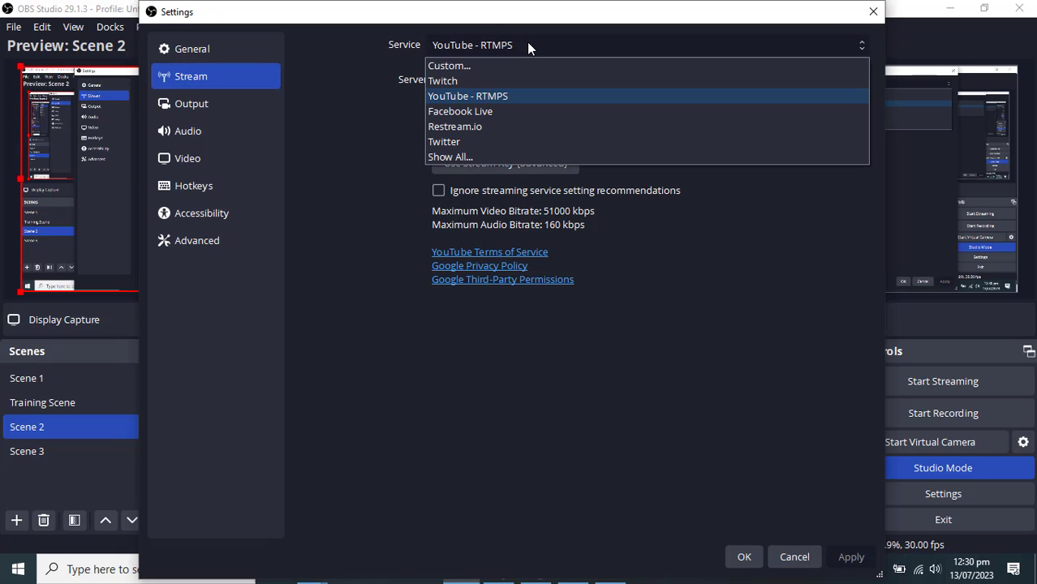
left_click(495, 113)
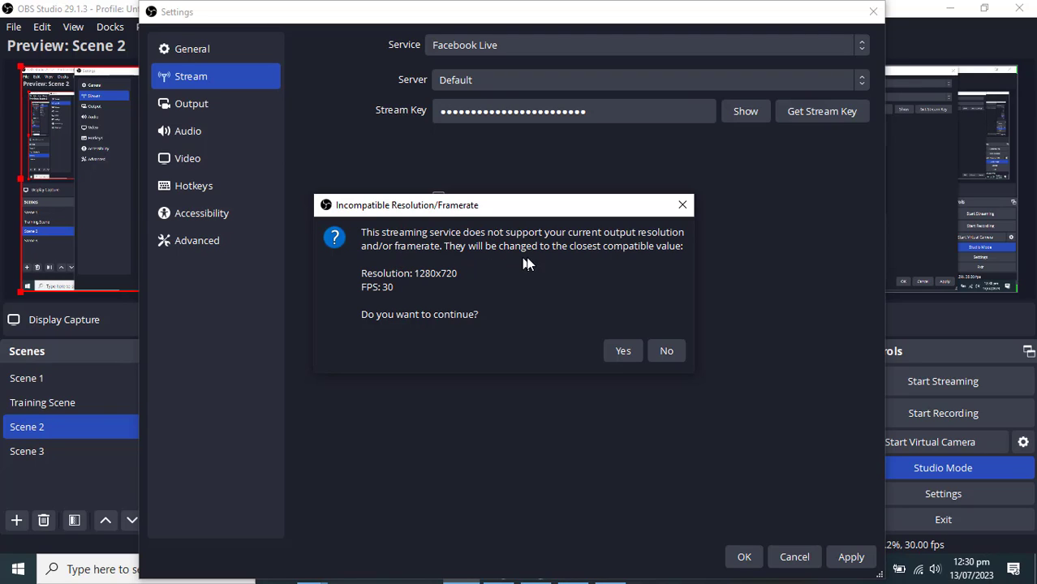
left_click(625, 353)
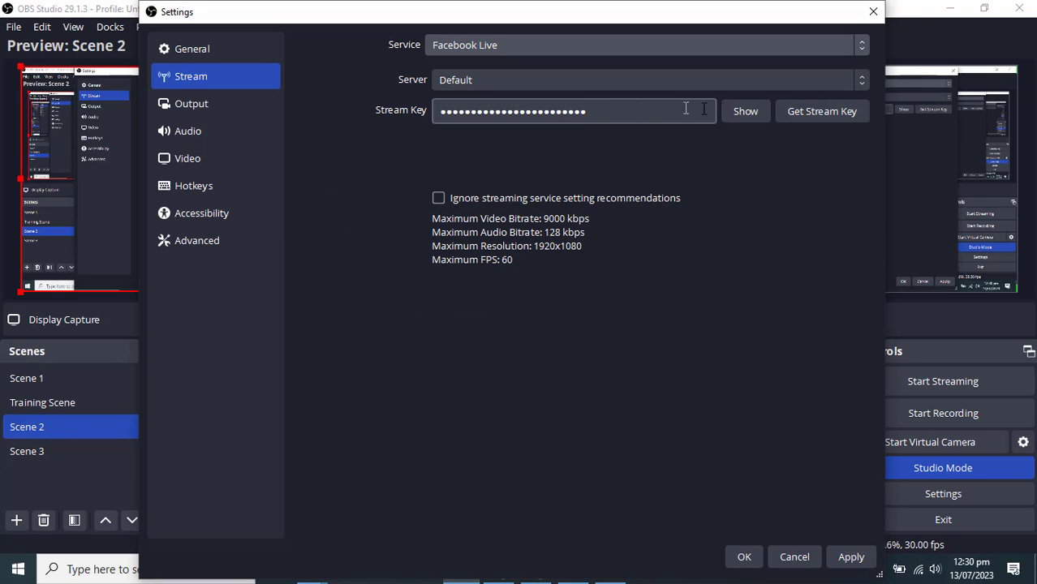
- Replace the stored stream key with the one copied from Facebook and save the stream settings
left_click(614, 86)
left_click(613, 86)
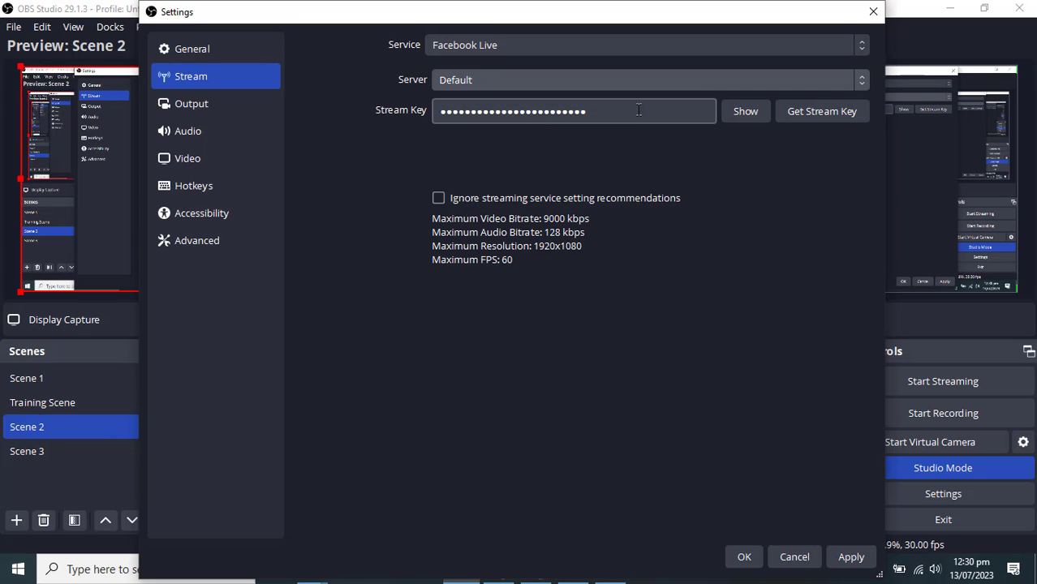
left_click_drag(639, 113, 422, 109)
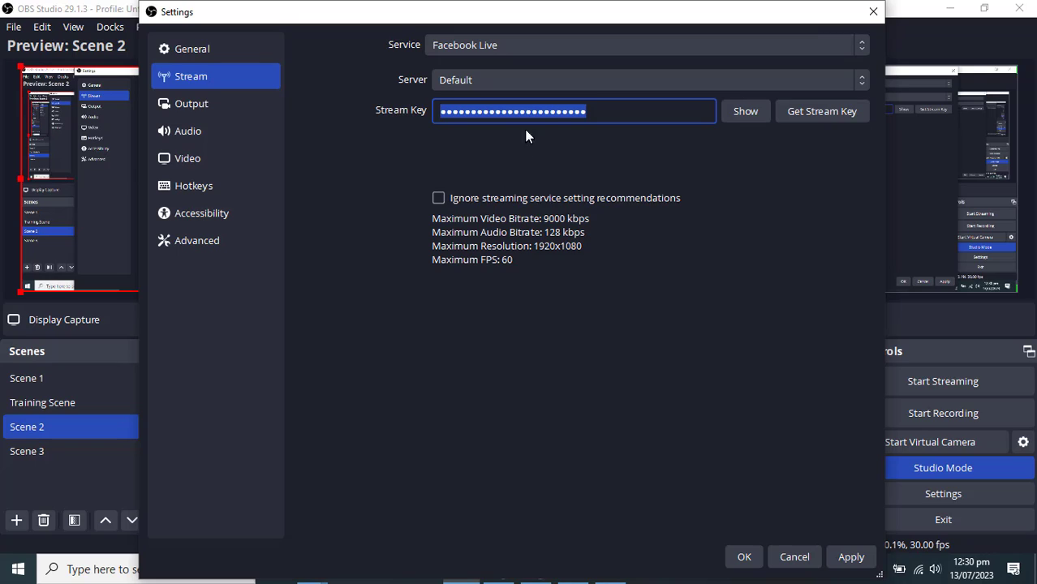
key("ctrl+v")
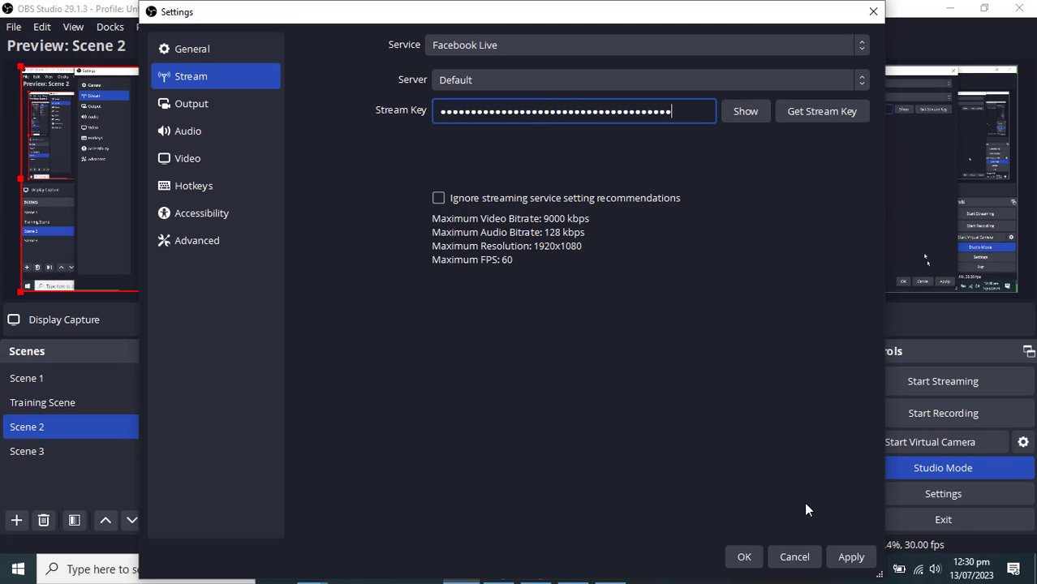
left_click(852, 559)
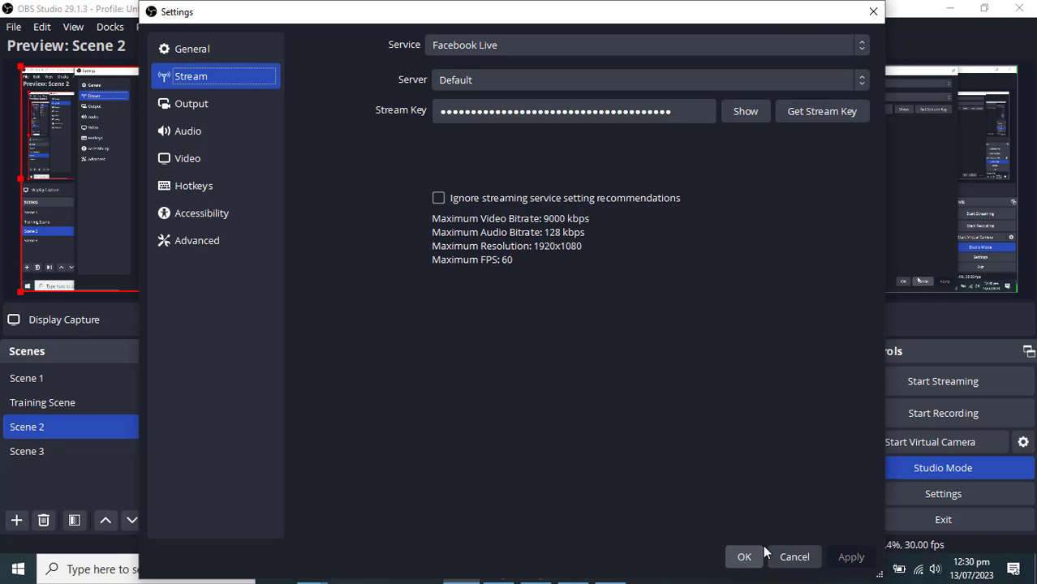
left_click(744, 560)
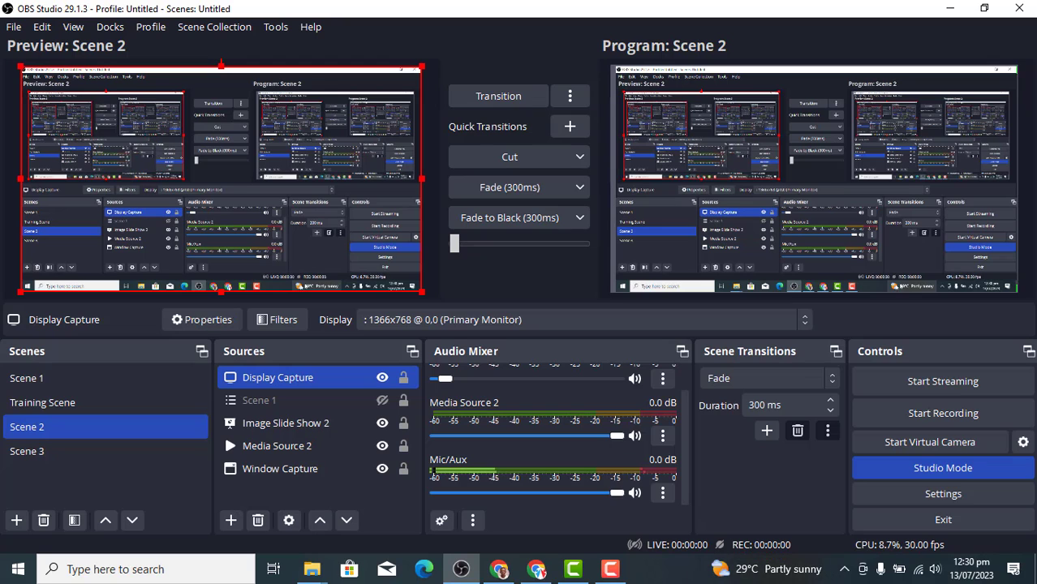
- Switch back to Facebook Live Producer in the browser and review the advanced stream settings and the video preview area
left_click(500, 571)
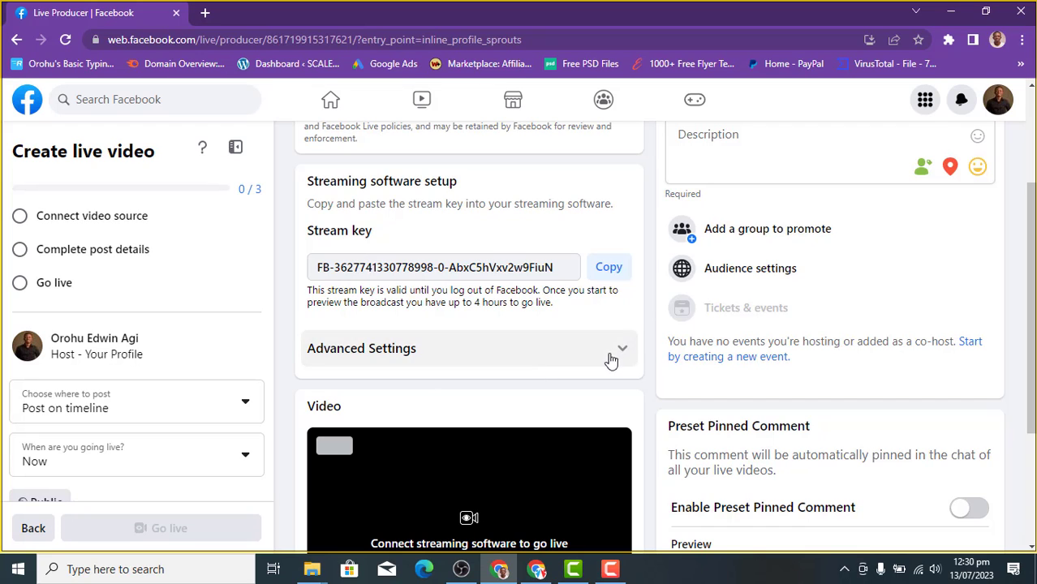
left_click(618, 350)
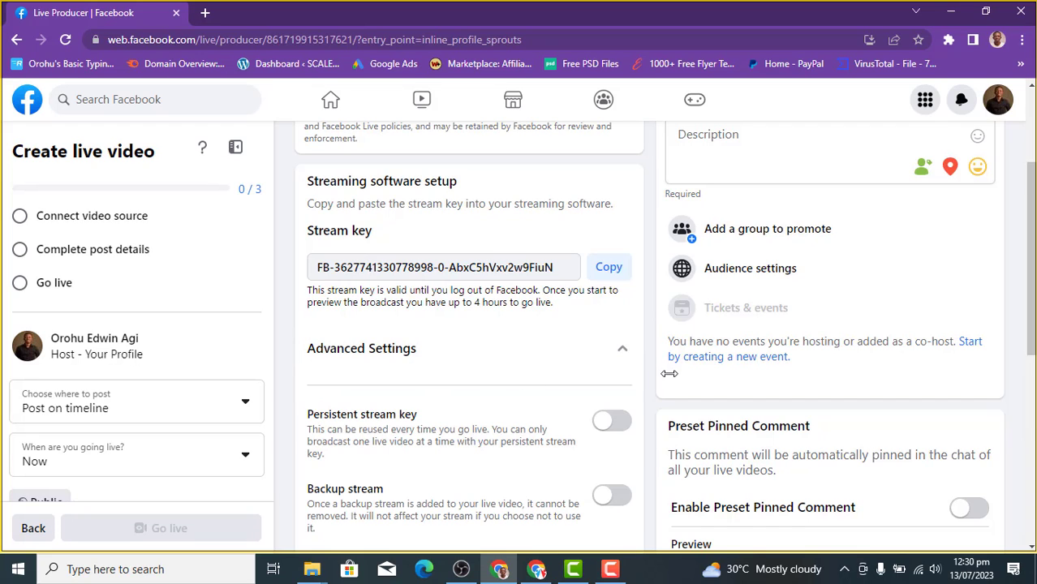
scroll(669, 373, "down", 2)
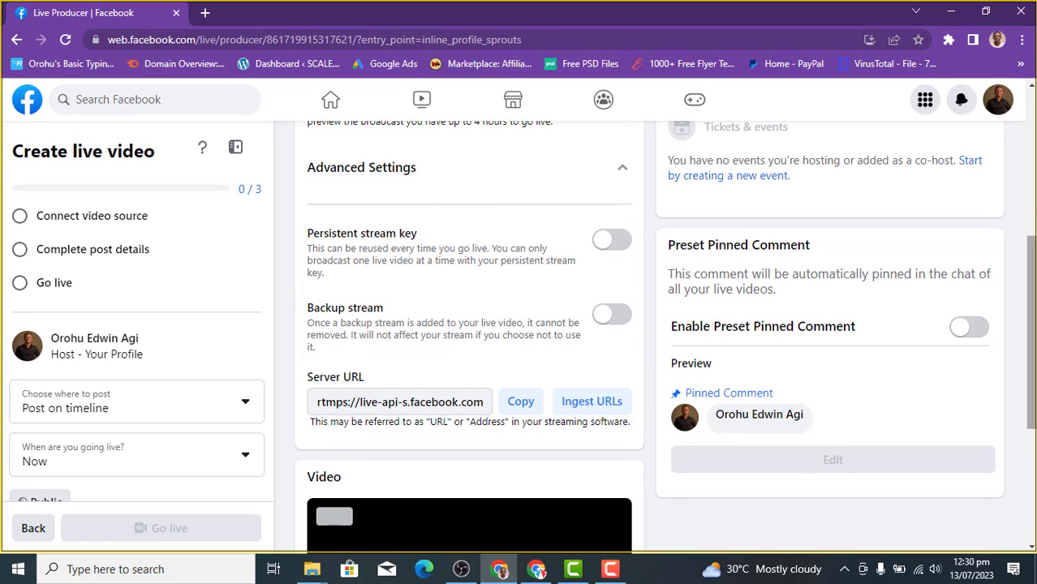
scroll(664, 335, "down", 3)
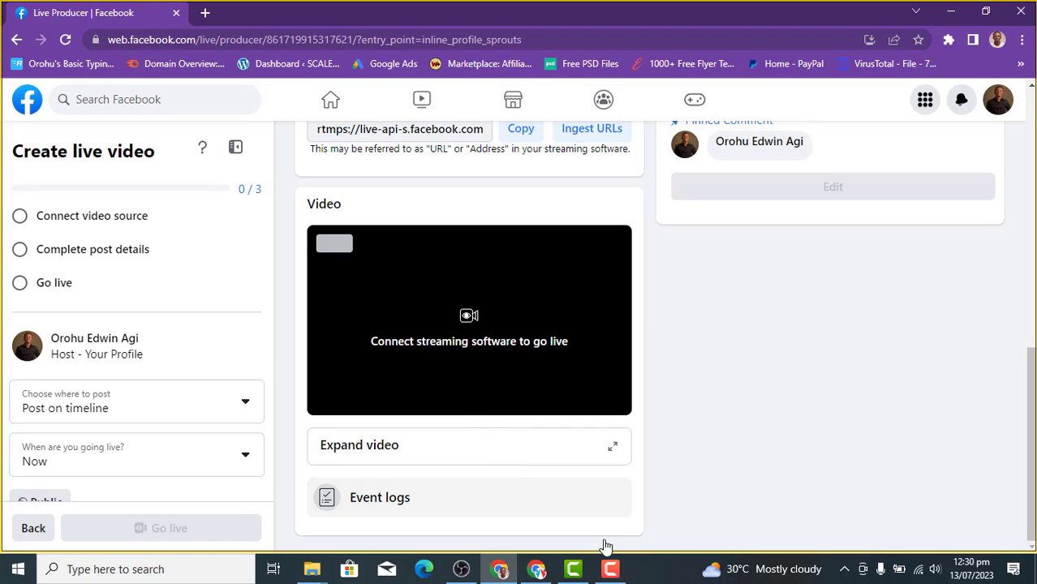
- Start streaming from OBS Studio, then return to Facebook Live Producer in the browser
left_click(467, 578)
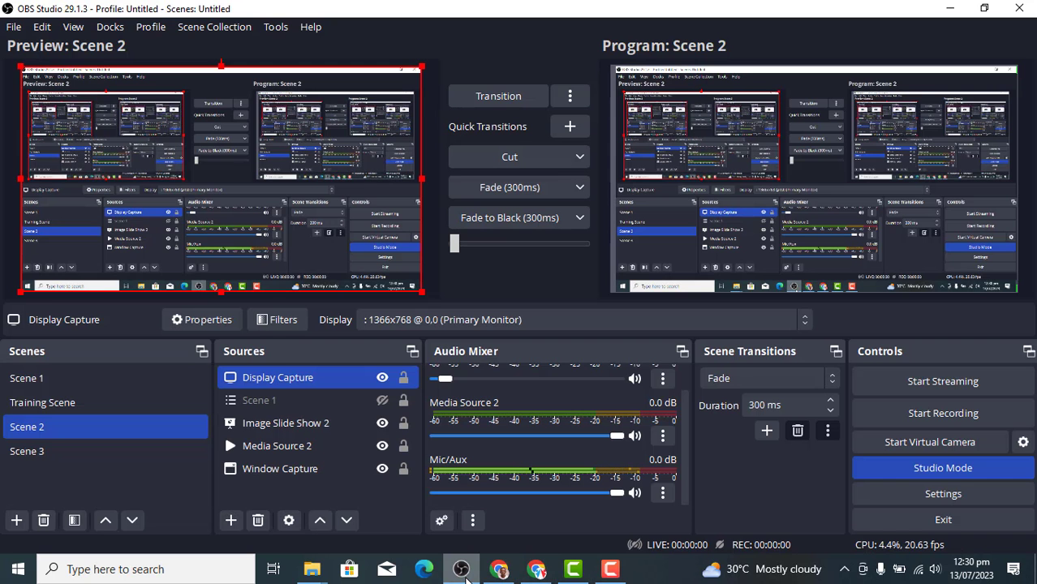
left_click(923, 384)
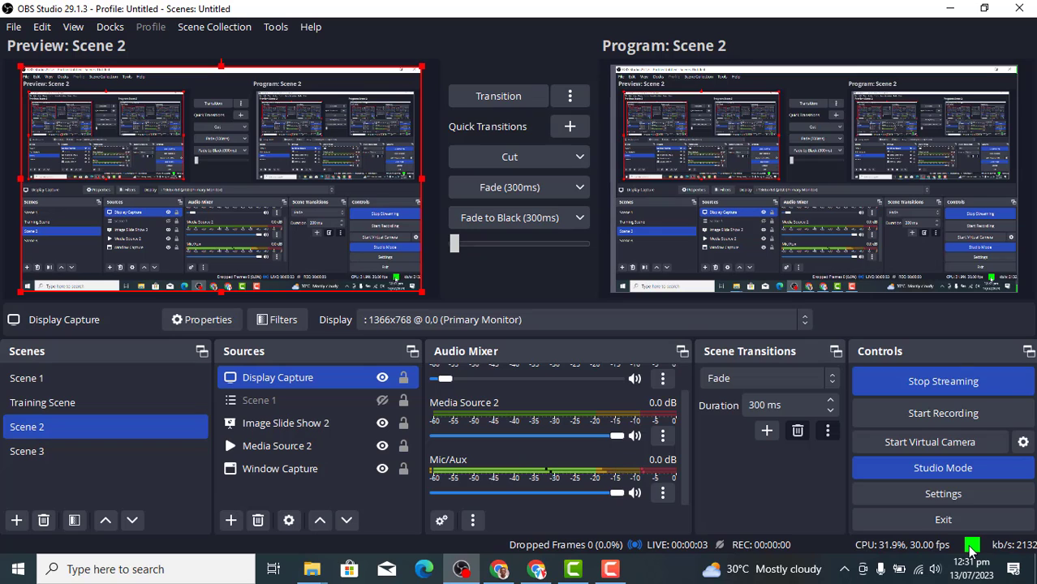
left_click(499, 570)
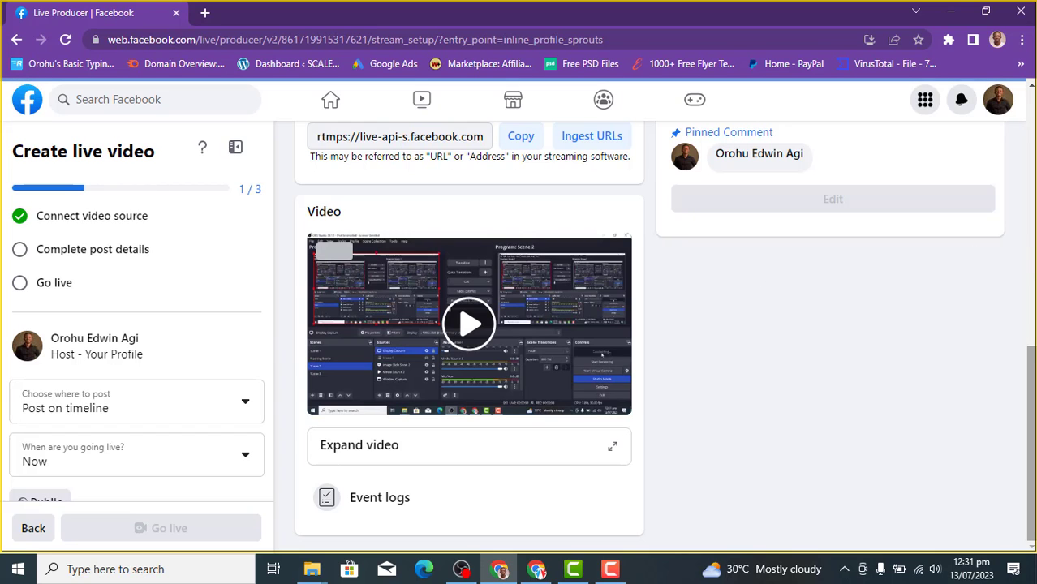
- Title the live video "Testing OBS Live Streaming" in the post details
scroll(977, 254, "up", 1)
left_click_drag(1031, 326, 1028, 133)
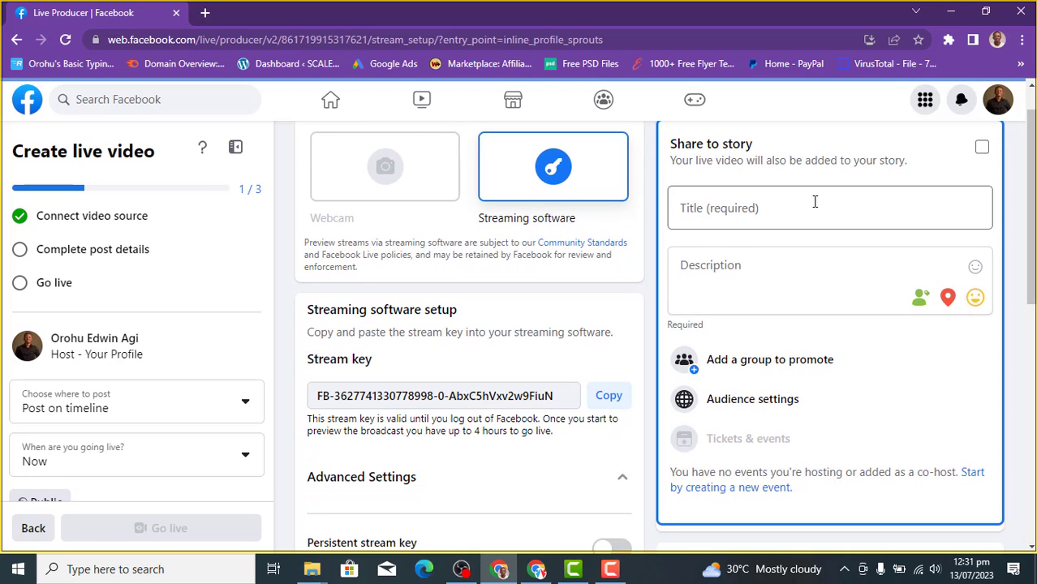
left_click(796, 208)
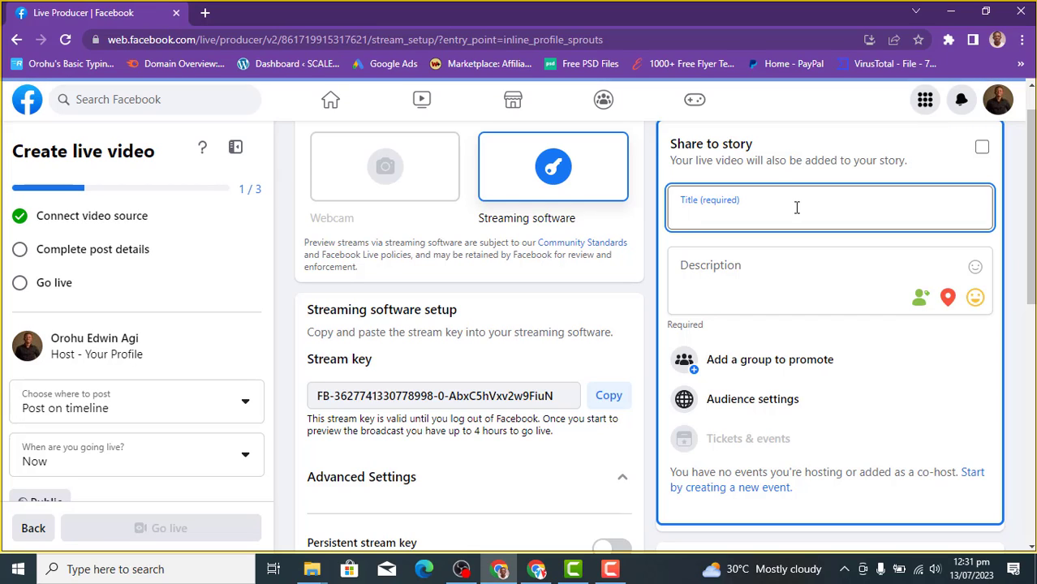
type("Testi")
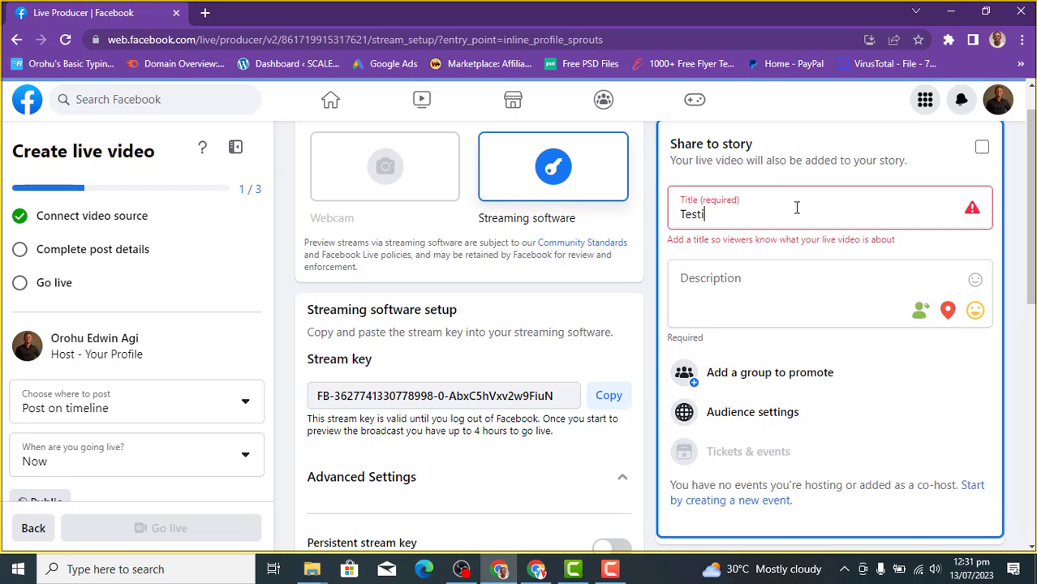
type("ng OB")
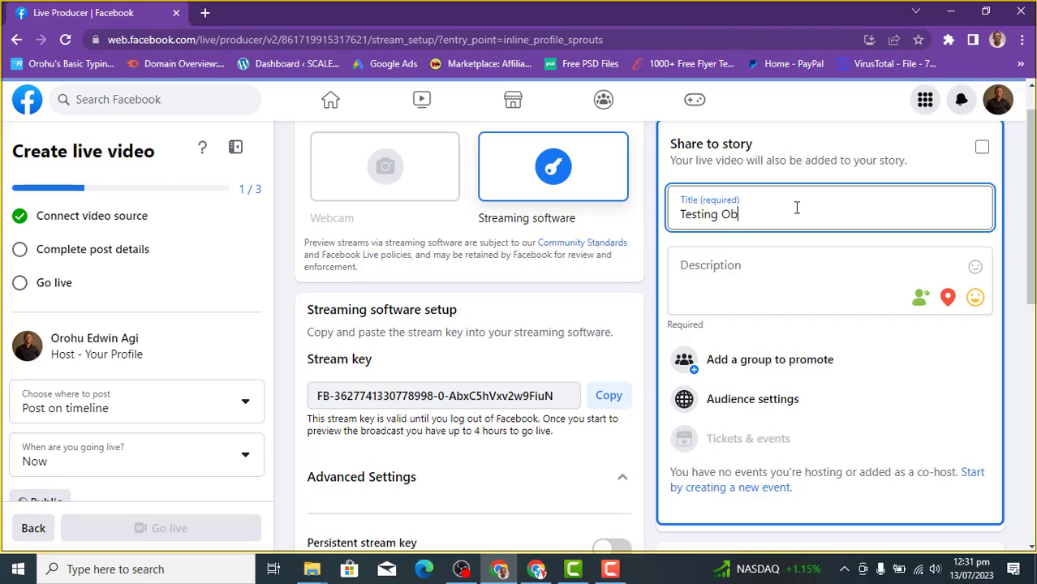
type("S Live Streaming")
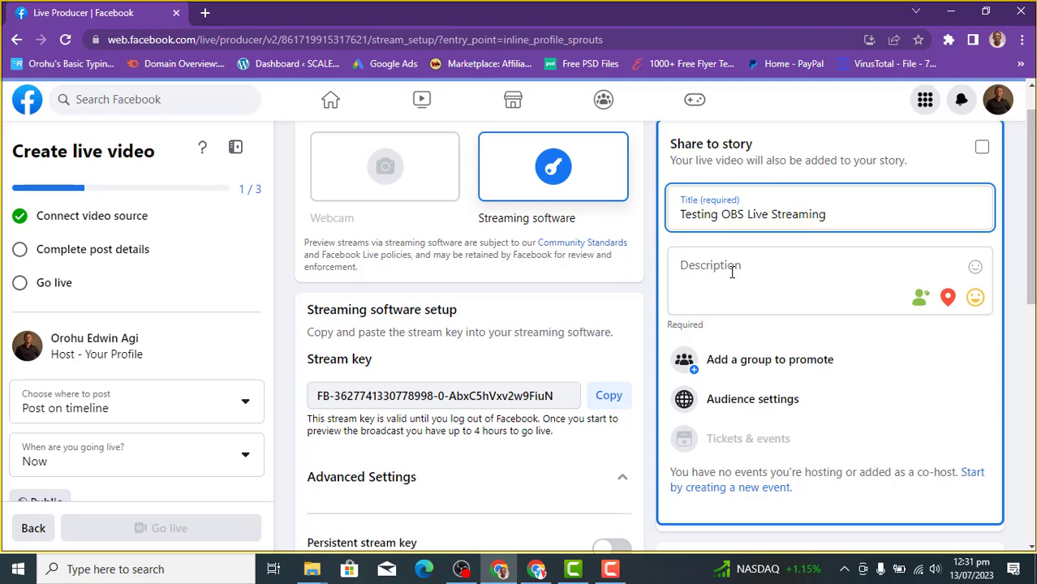
- Enter the description "Creating OBS Crash Course" and enable sharing the live video to the story
left_click(731, 272)
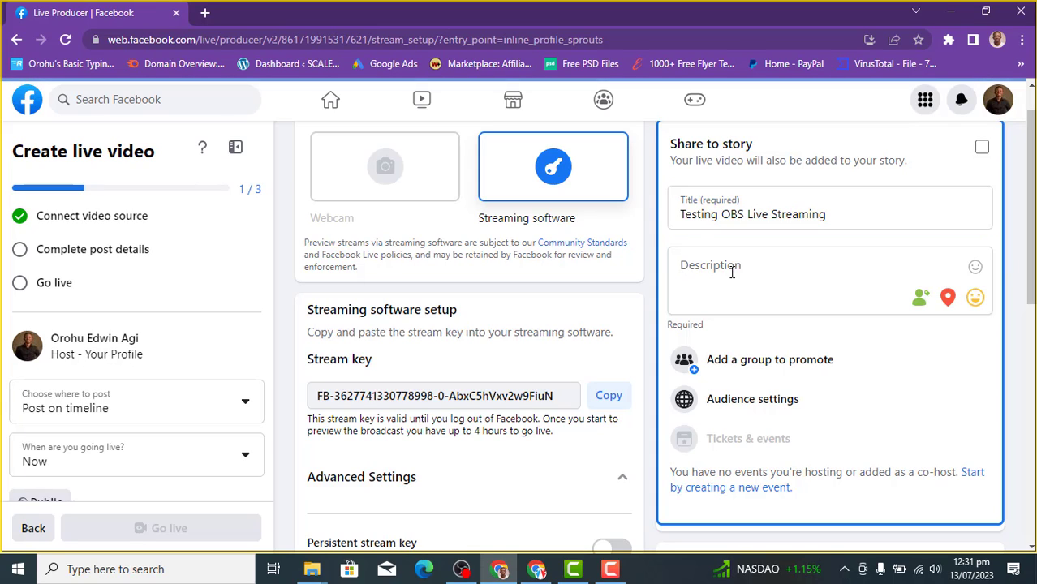
type("Creating OBS")
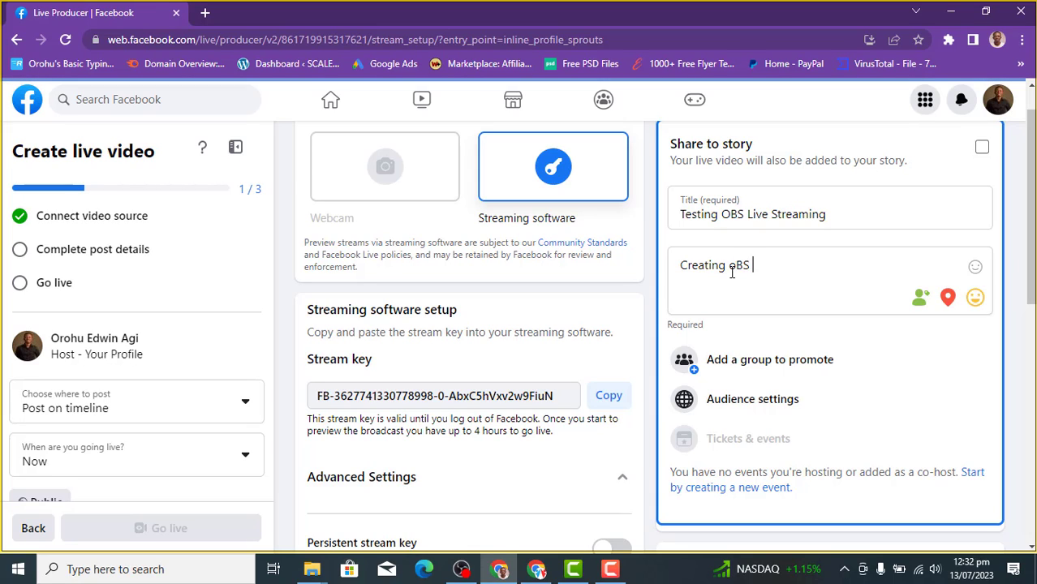
key("BackSpace")
key("BackSpace")
key("ctrl+BackSpace")
type("OBS Crash Course")
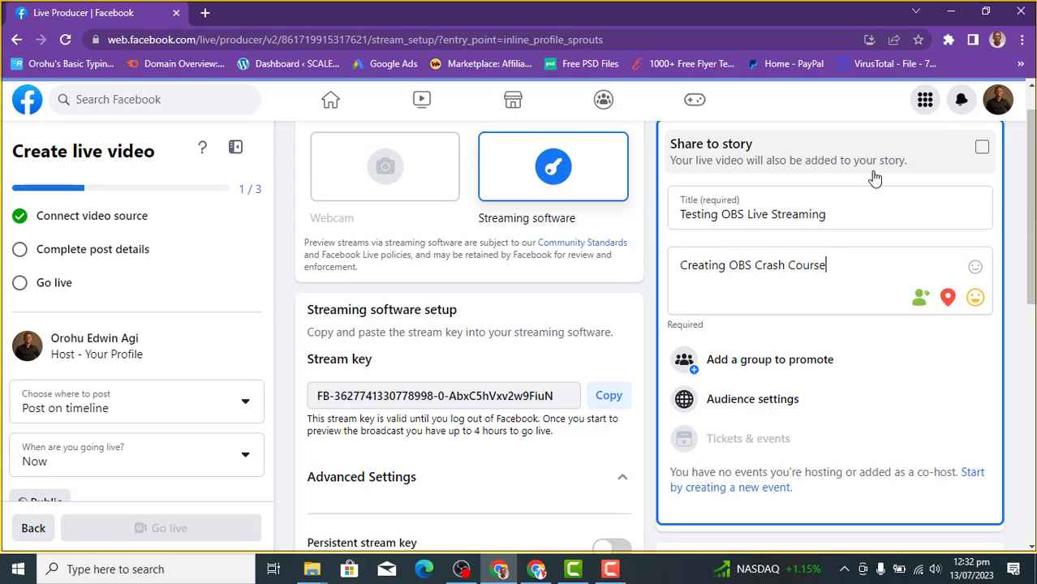
left_click(981, 148)
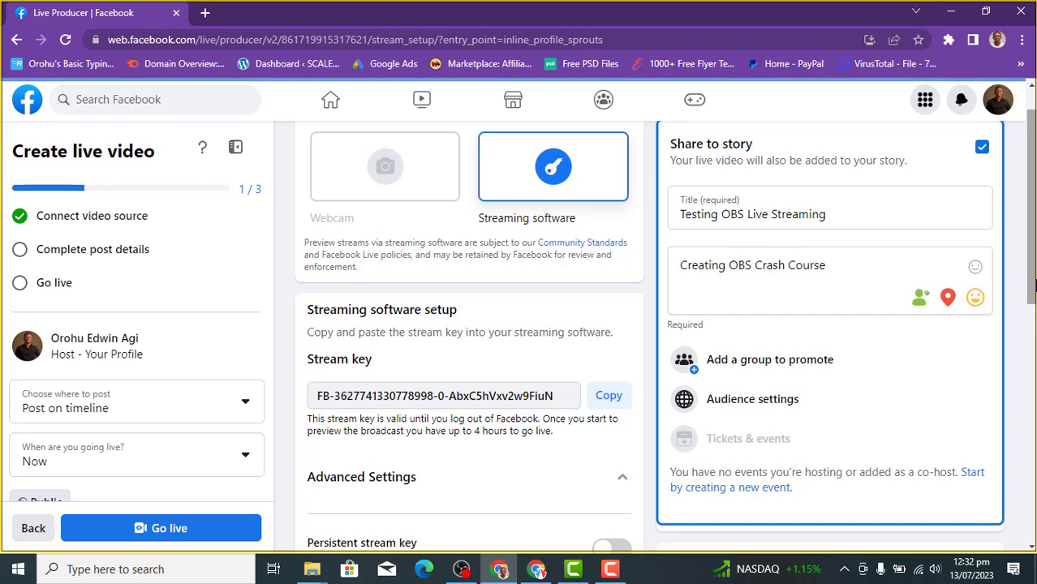
- Try to enable the preset pinned comment for the live video and open its text for editing
left_click_drag(1032, 293, 1032, 421)
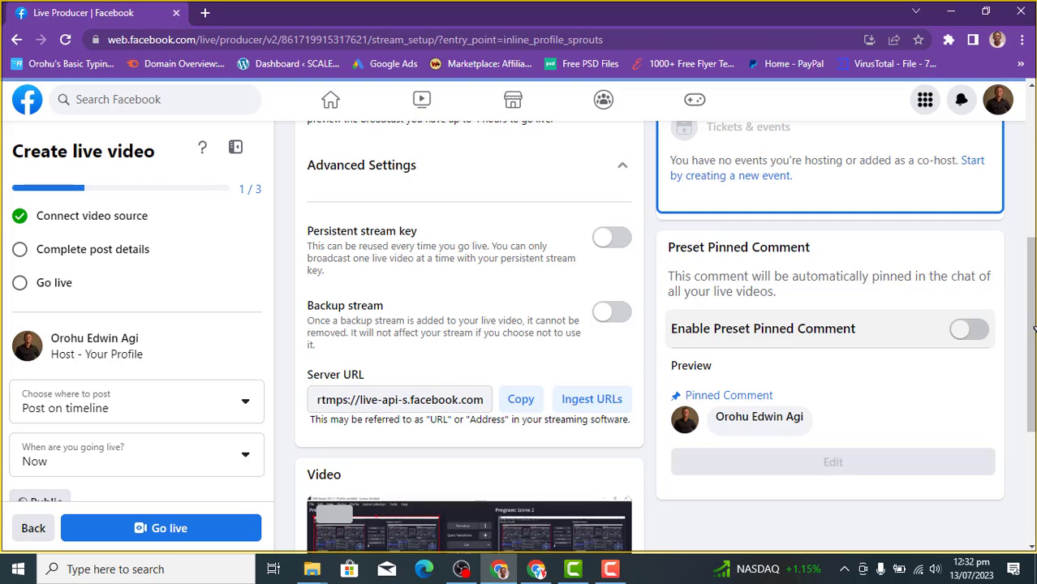
scroll(1020, 243, "up", 3)
scroll(1020, 243, "down", 5)
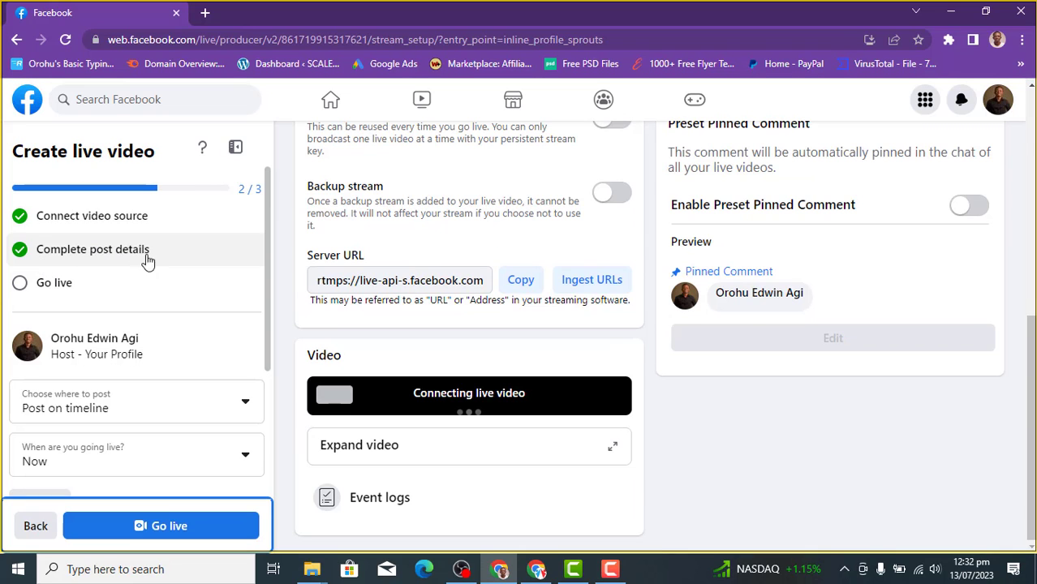
left_click(979, 208)
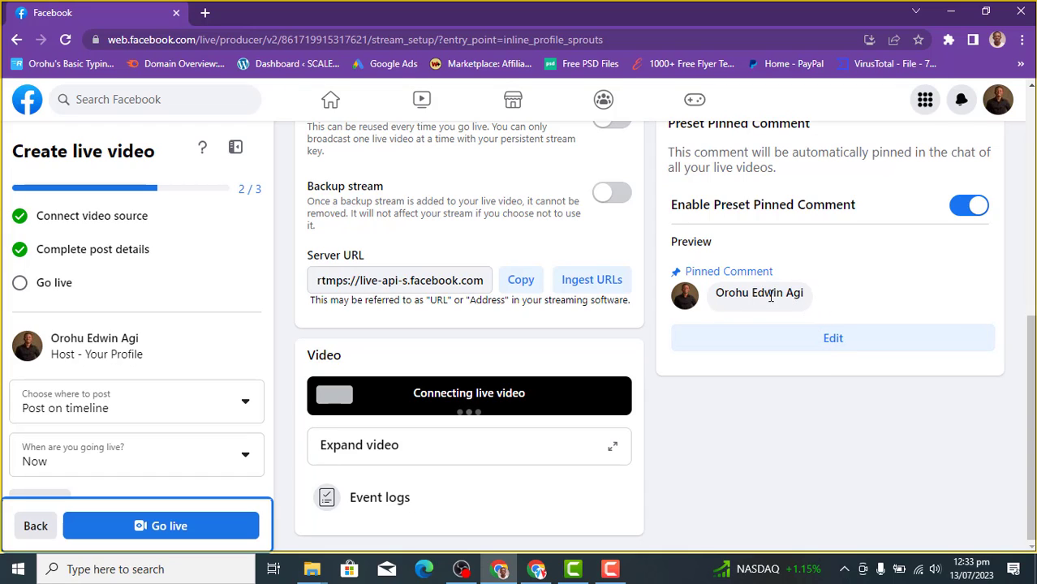
left_click(838, 344)
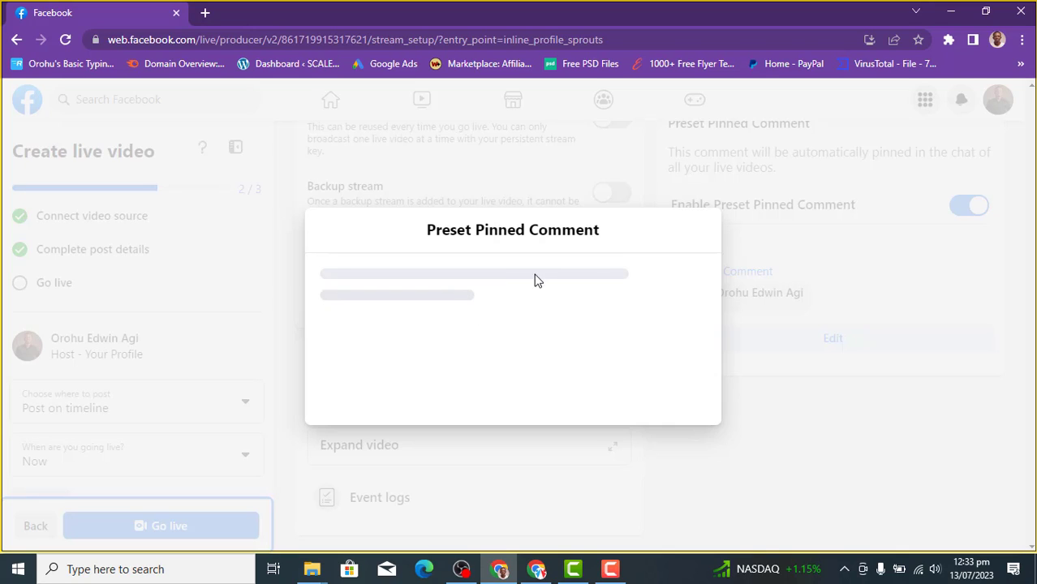
left_click(834, 295)
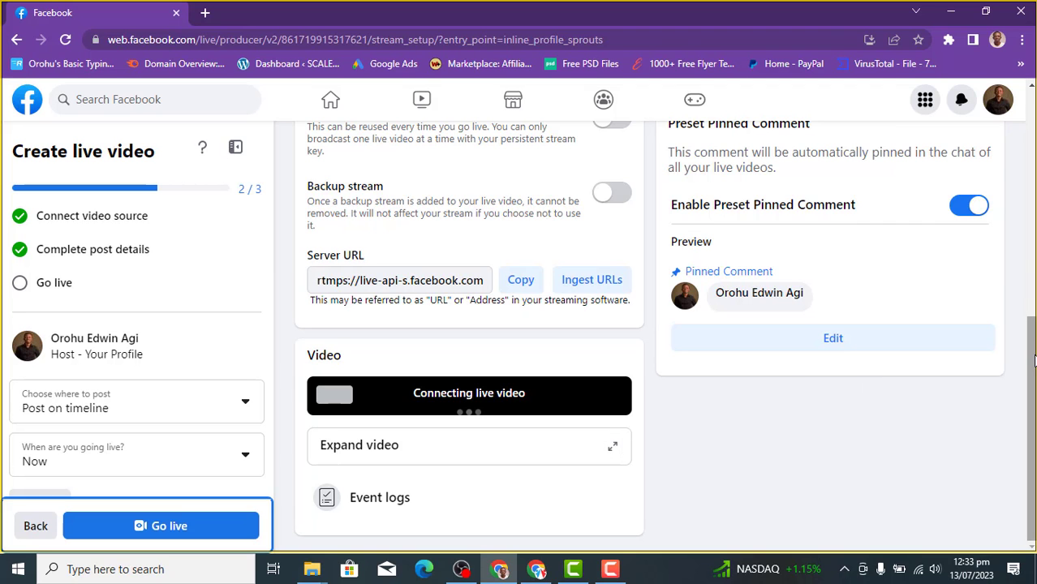
- Check the video preview area, look at the streaming status in OBS Studio and return to Facebook Live Producer in the browser
scroll(1034, 361, "up", 3)
scroll(1034, 359, "down", 2)
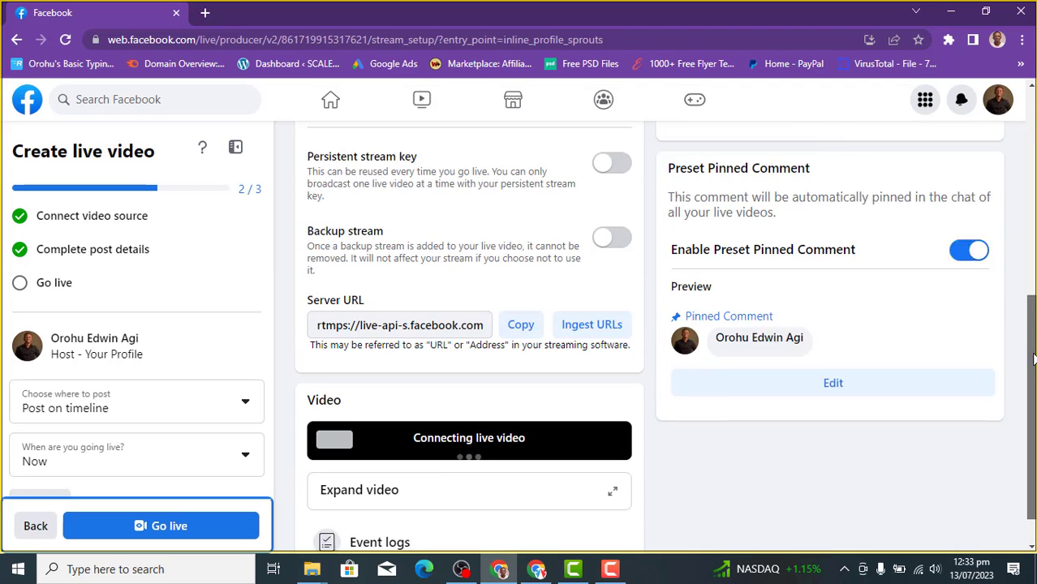
scroll(1034, 358, "down", 1)
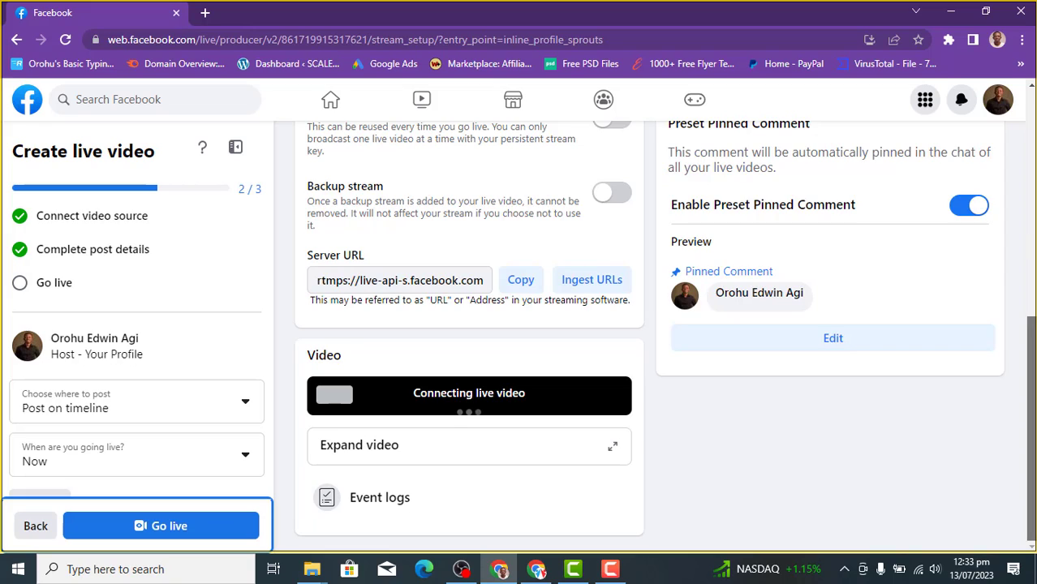
mouse_move(1030, 396)
left_mouse_down()
mouse_move(1026, 176)
mouse_move(1033, 412)
left_mouse_up()
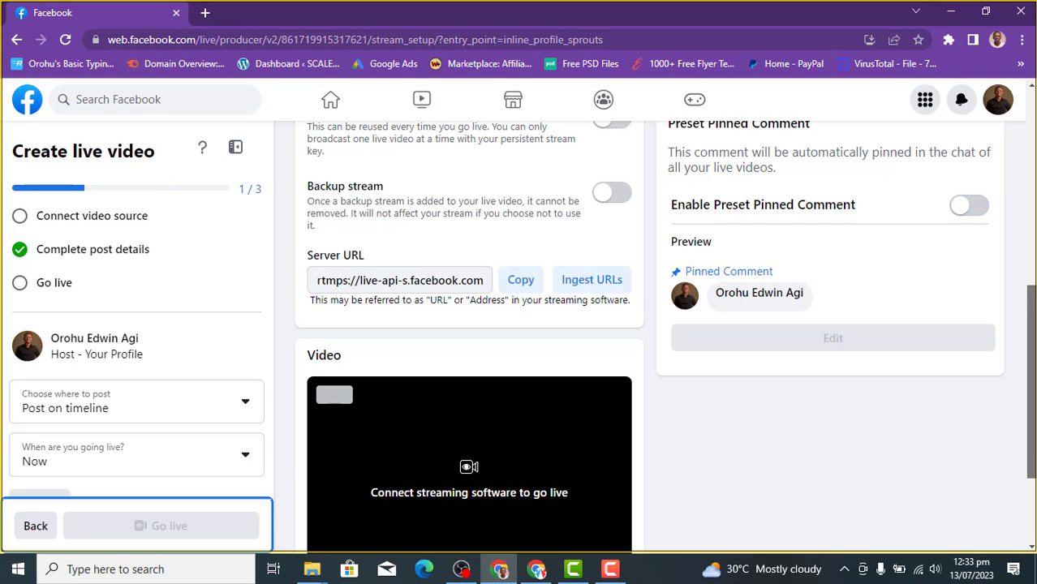
left_click_drag(1030, 384, 1030, 451)
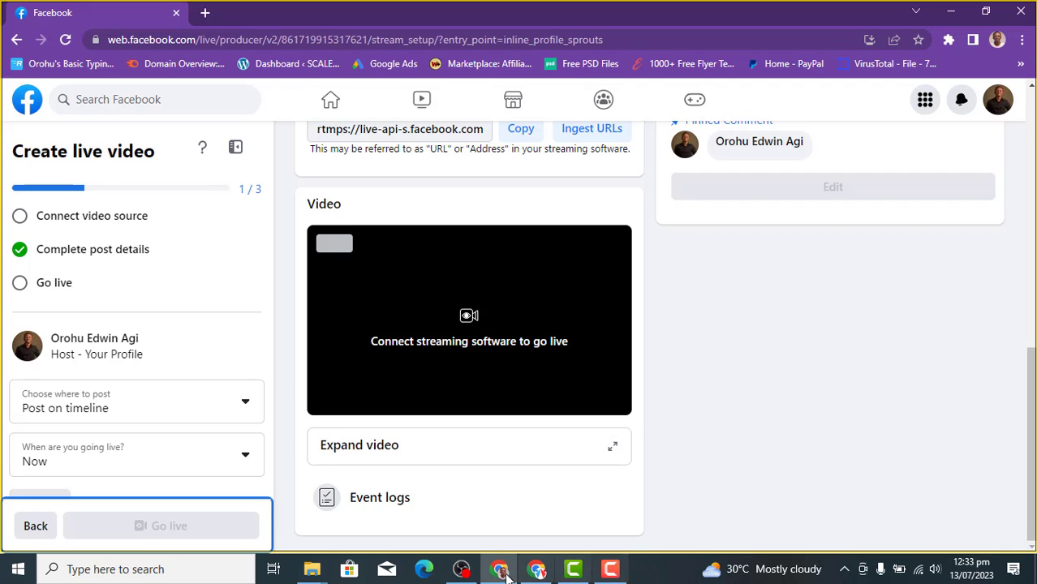
left_click(460, 570)
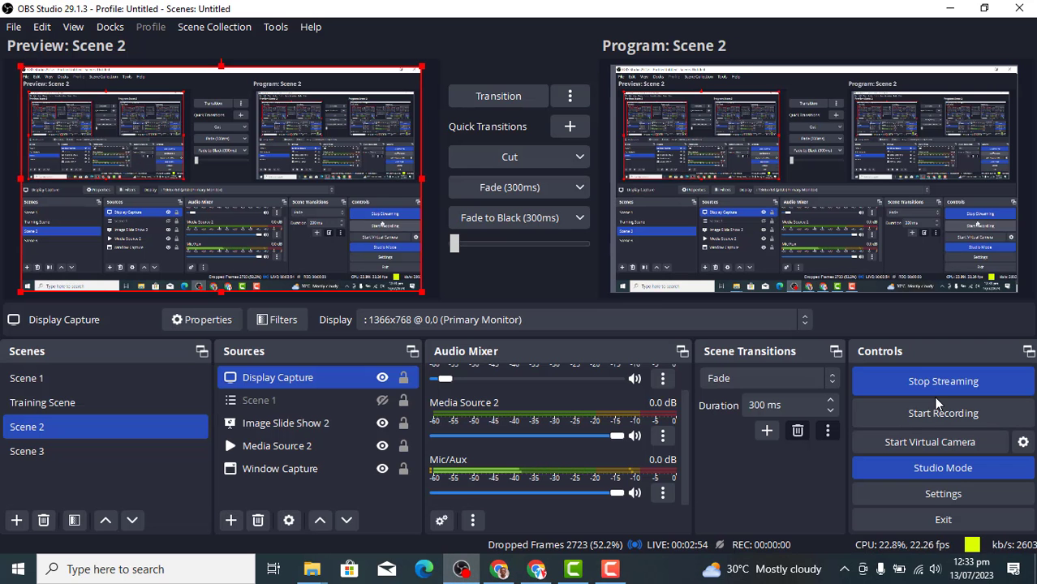
left_click(501, 572)
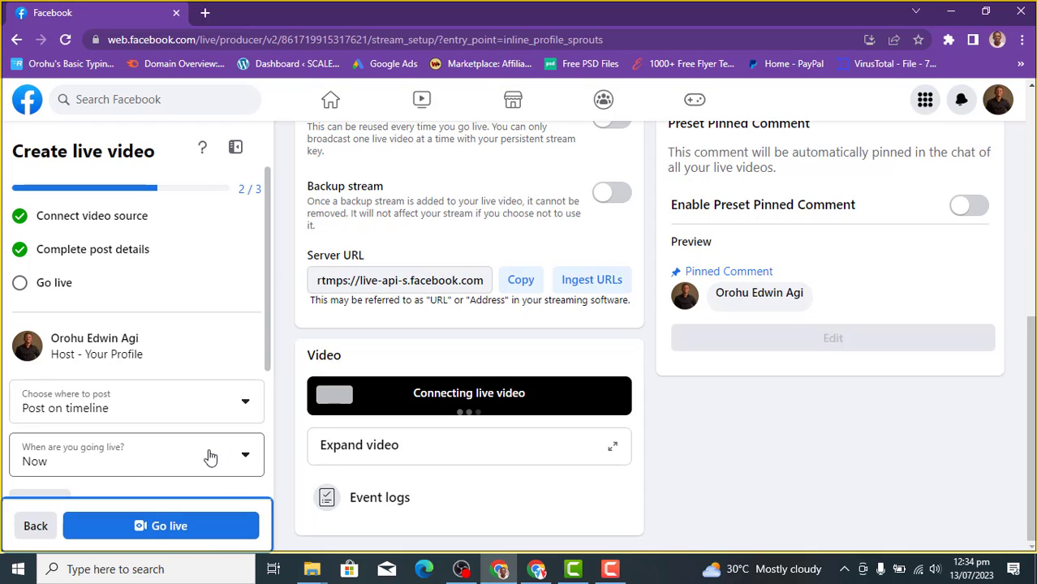
- Keep the going-live time set to Now and start the live broadcast
left_click(126, 467)
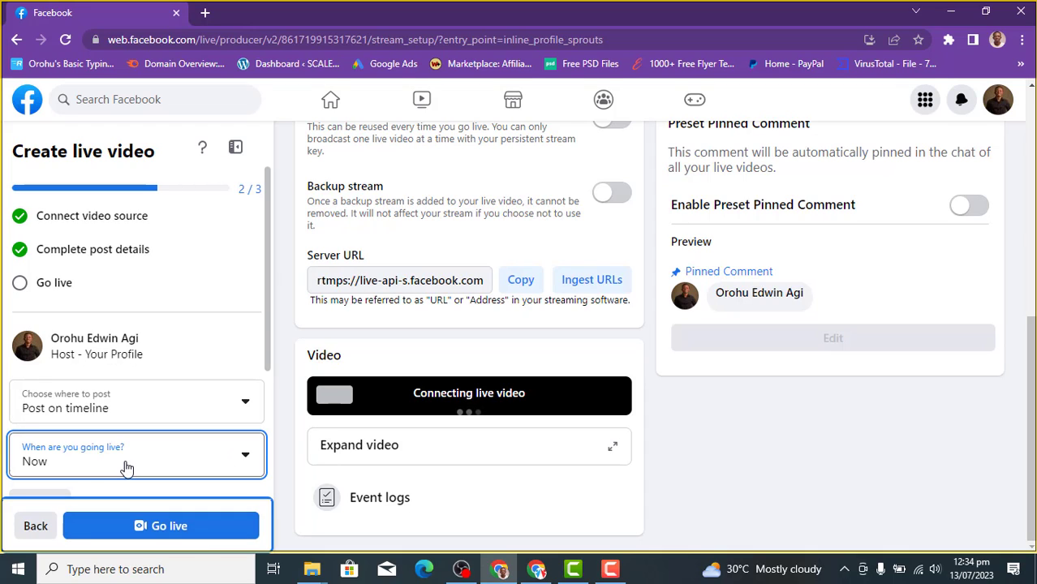
left_click(125, 467)
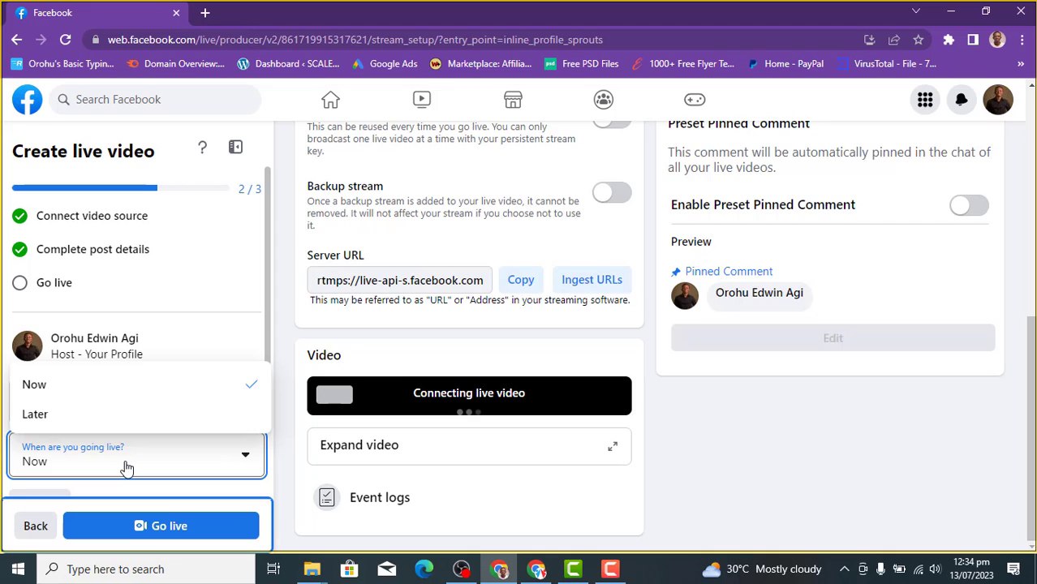
left_click(244, 389)
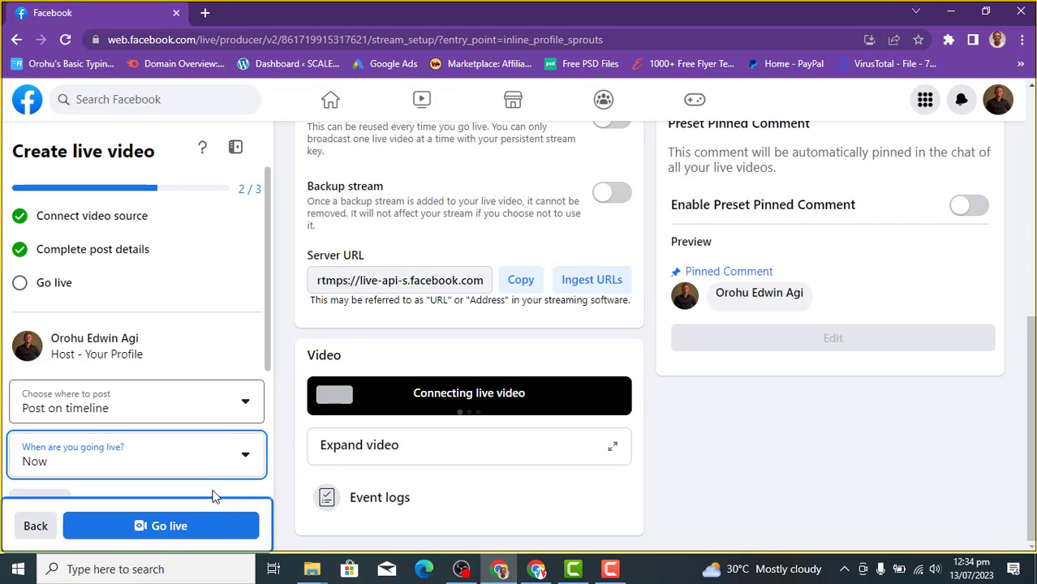
left_click(170, 527)
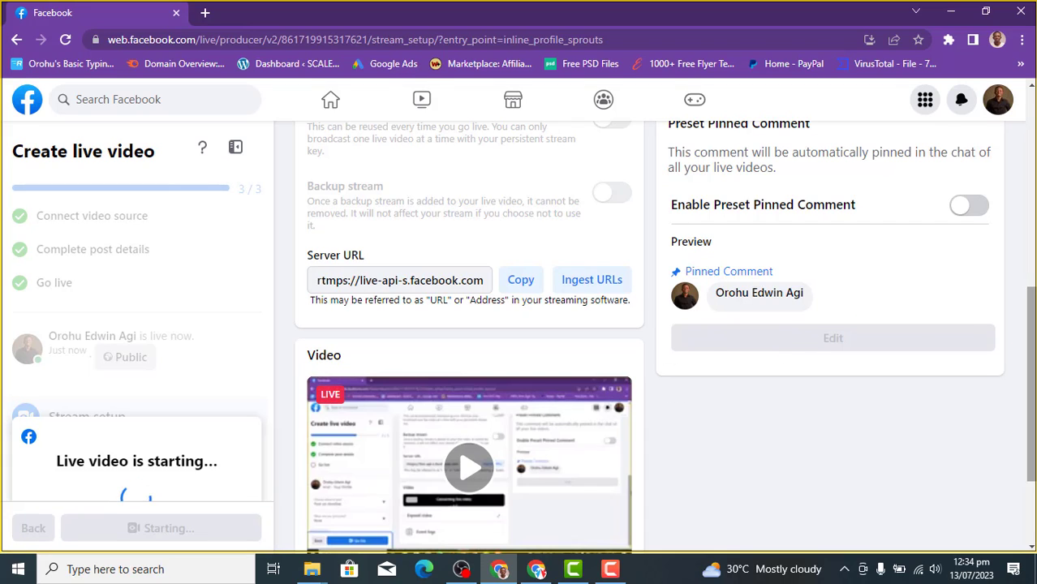
- Examine the live video preview and the streaming status in OBS Studio, returning to the browser while the broadcast starts
scroll(1030, 381, "down", 2)
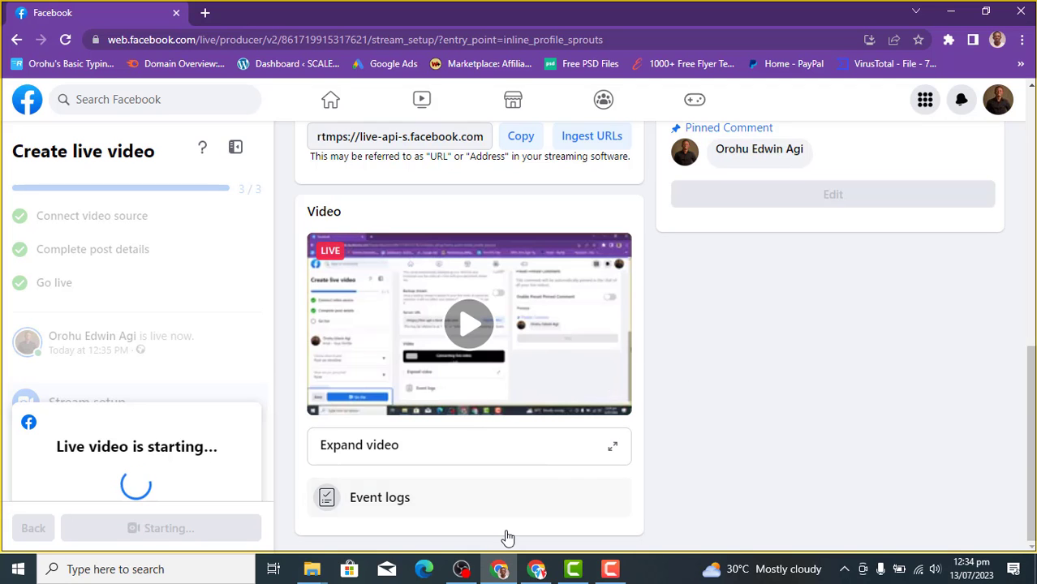
left_click(461, 568)
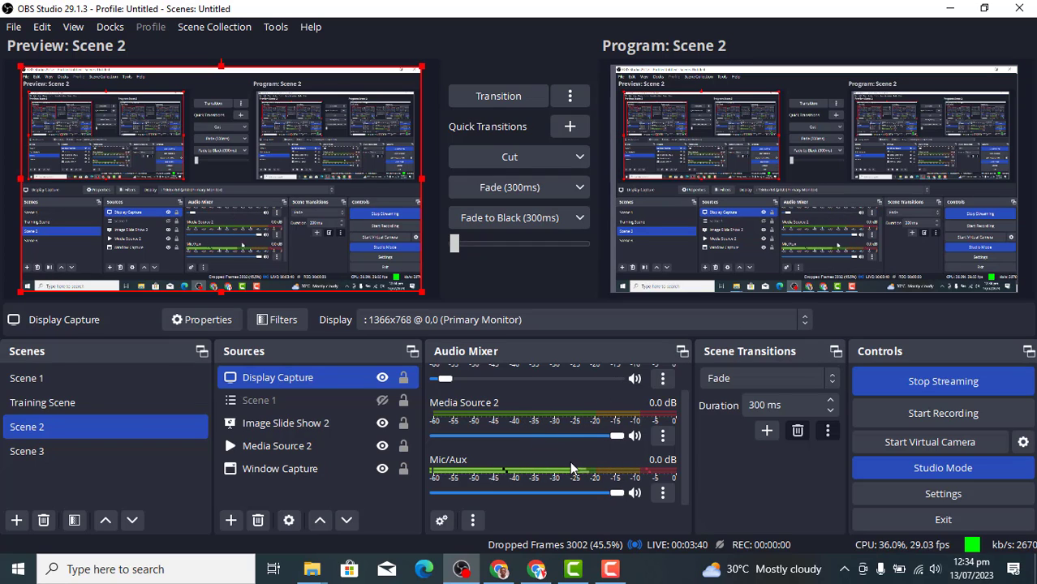
left_click(499, 569)
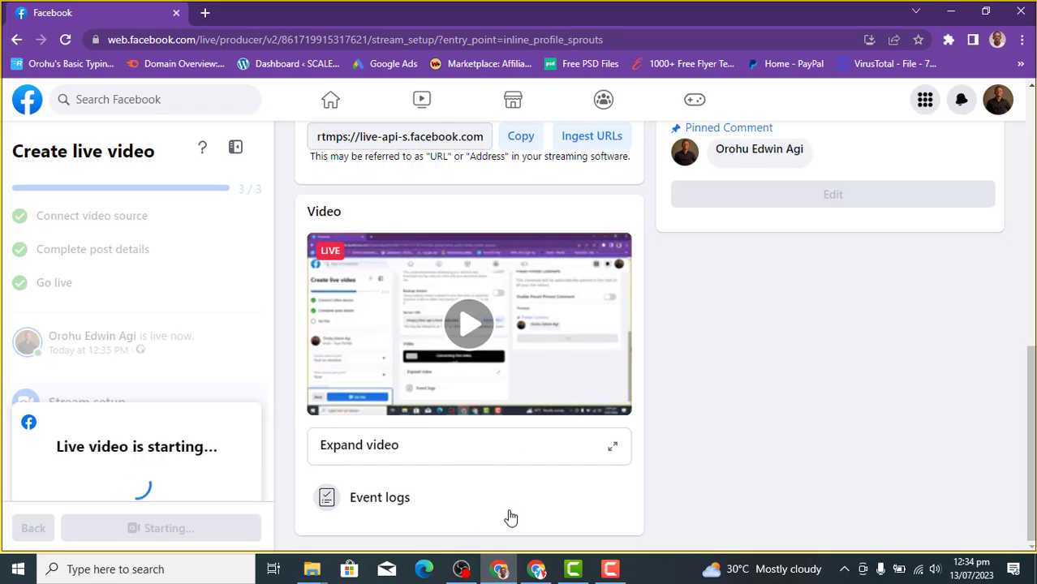
mouse_move(455, 573)
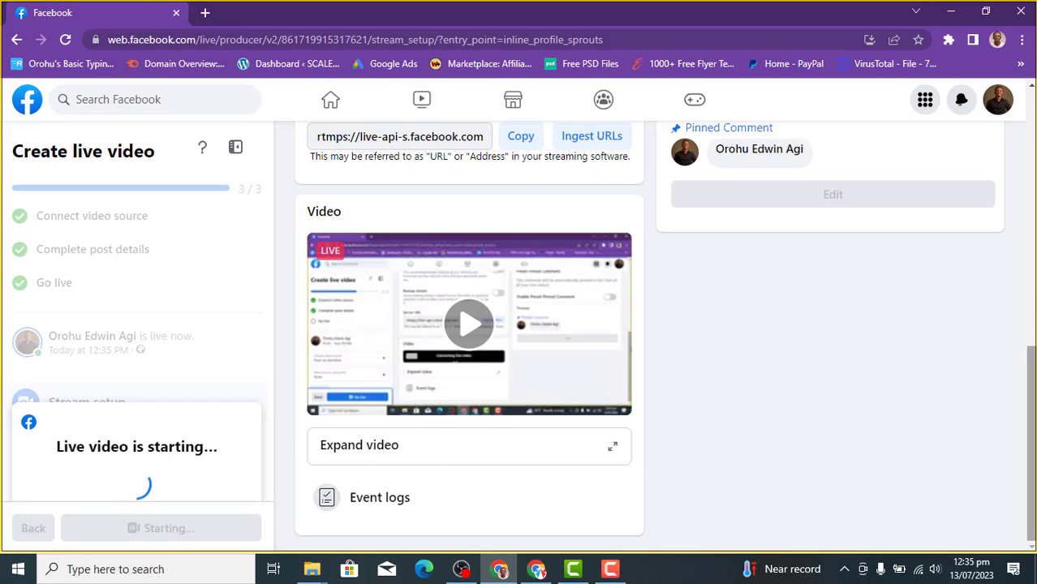
- Review the live setup page, collapse the expanded video preview, and switch to OBS Studio to check the stream
mouse_move(1035, 419)
left_mouse_down()
mouse_move(1034, 262)
mouse_move(1034, 426)
left_mouse_up()
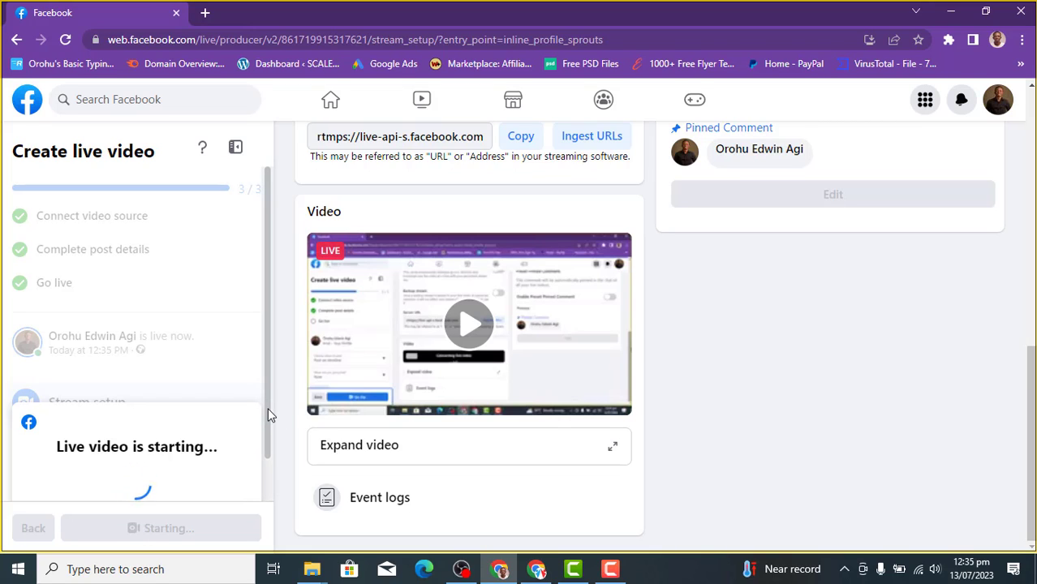
left_click_drag(268, 409, 268, 489)
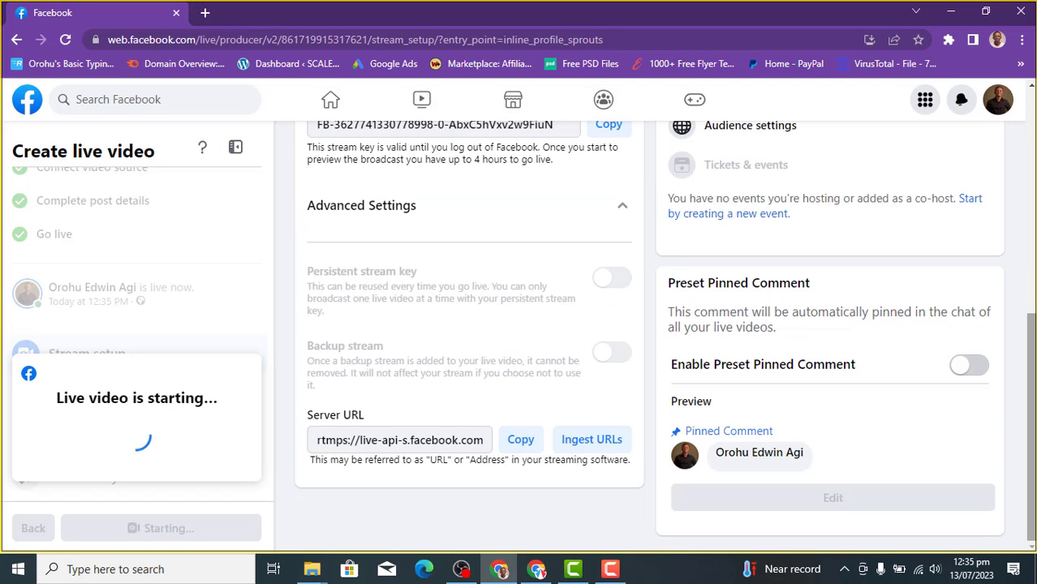
scroll(519, 325, "up", 2)
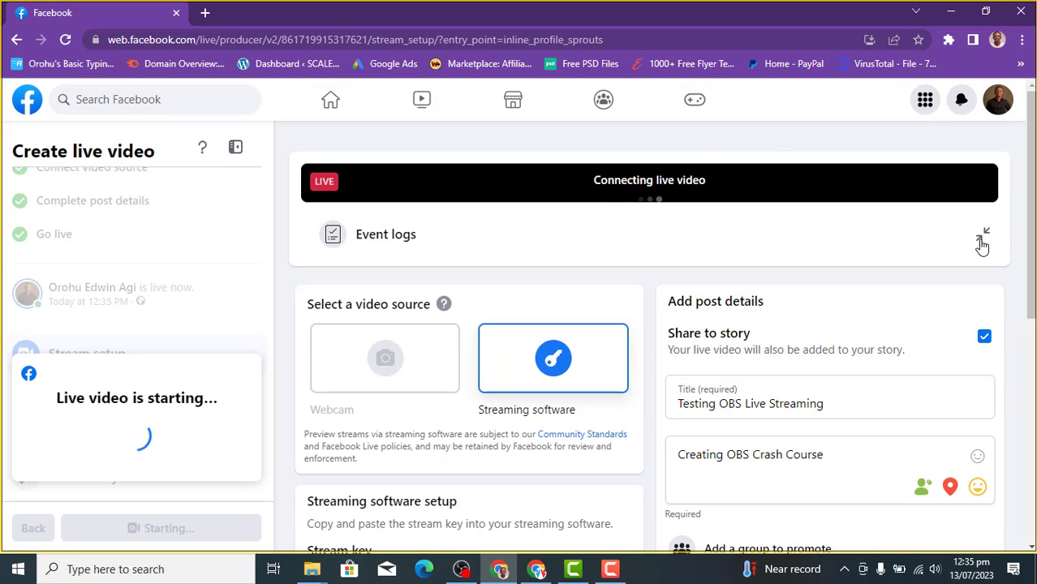
left_click(983, 237)
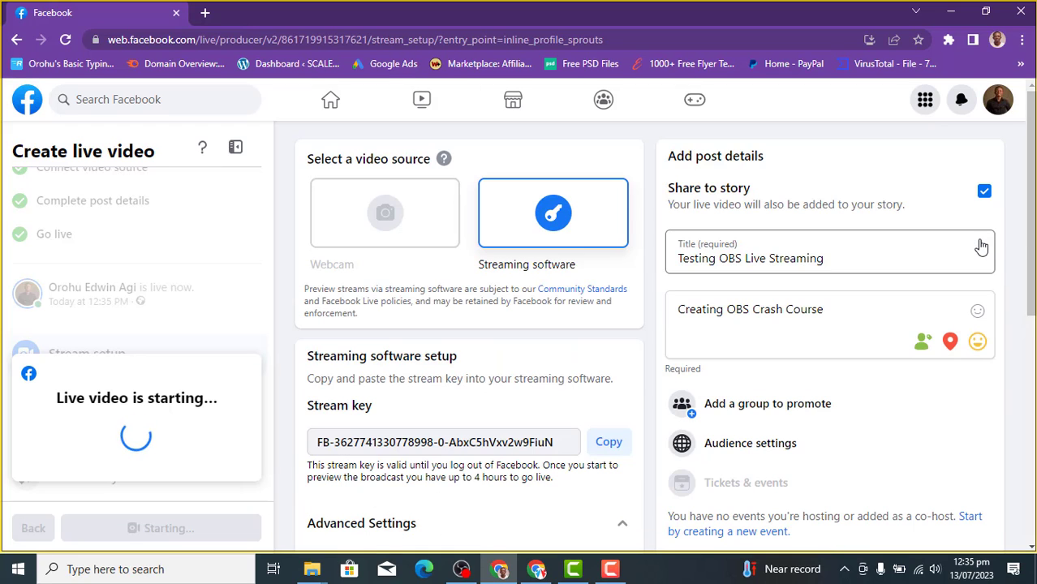
left_click_drag(1032, 291, 1034, 521)
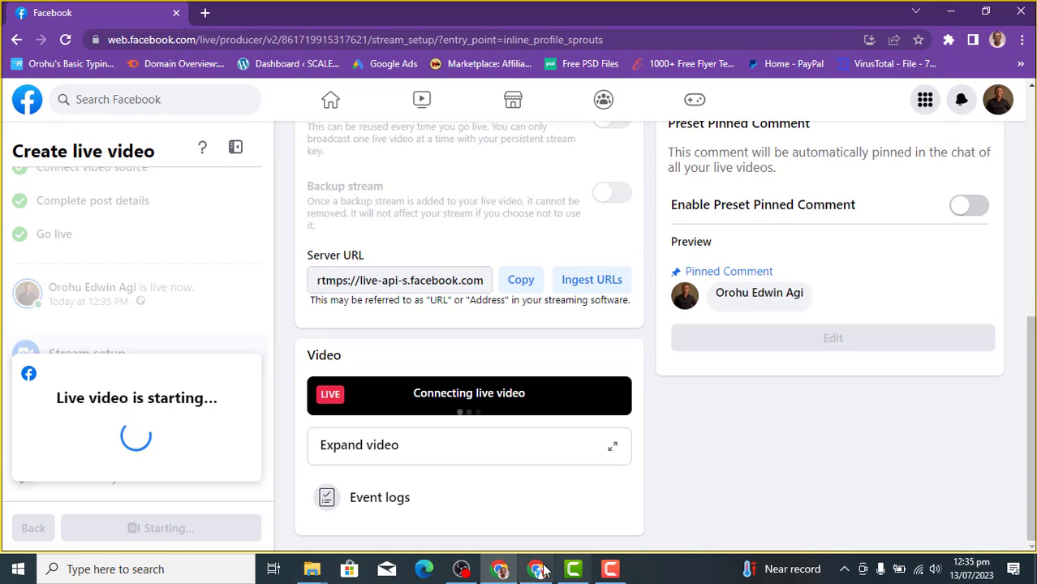
mouse_move(469, 571)
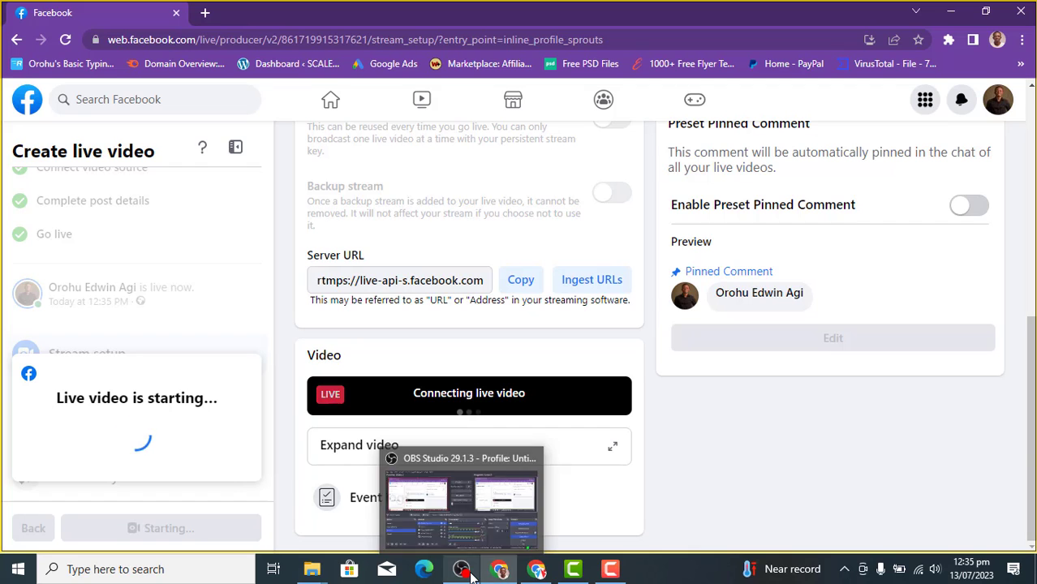
left_click(474, 538)
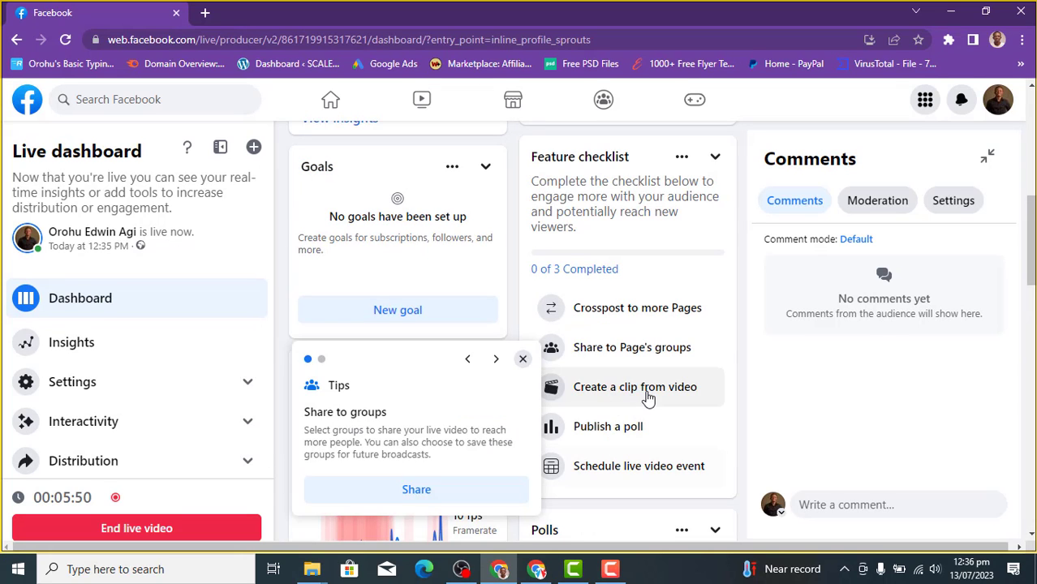
- Dismiss the share-to-groups and automatic reels tips and review the live dashboard down to the preview link
left_click(520, 360)
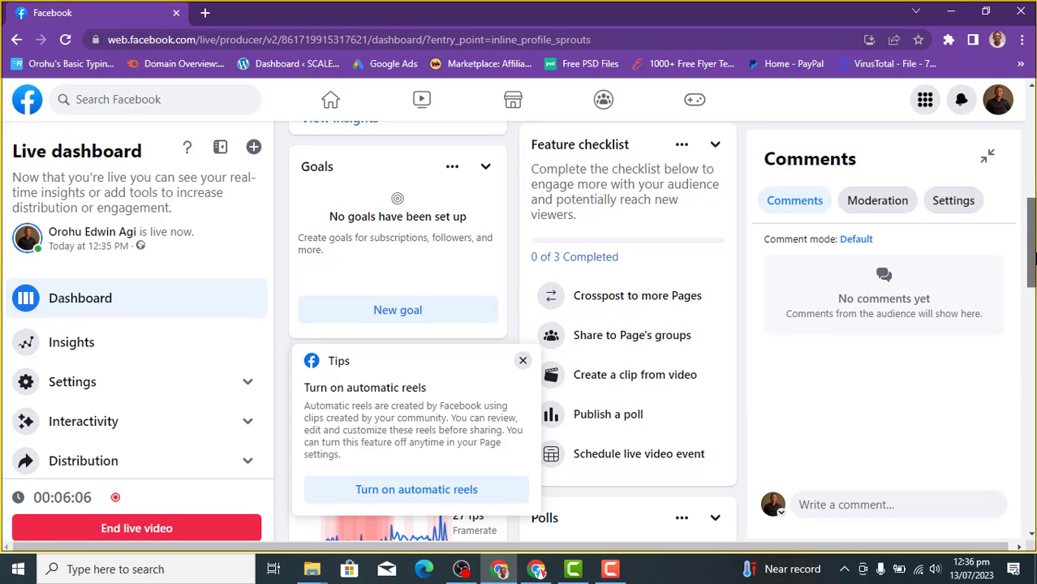
left_click_drag(1034, 258, 1032, 494)
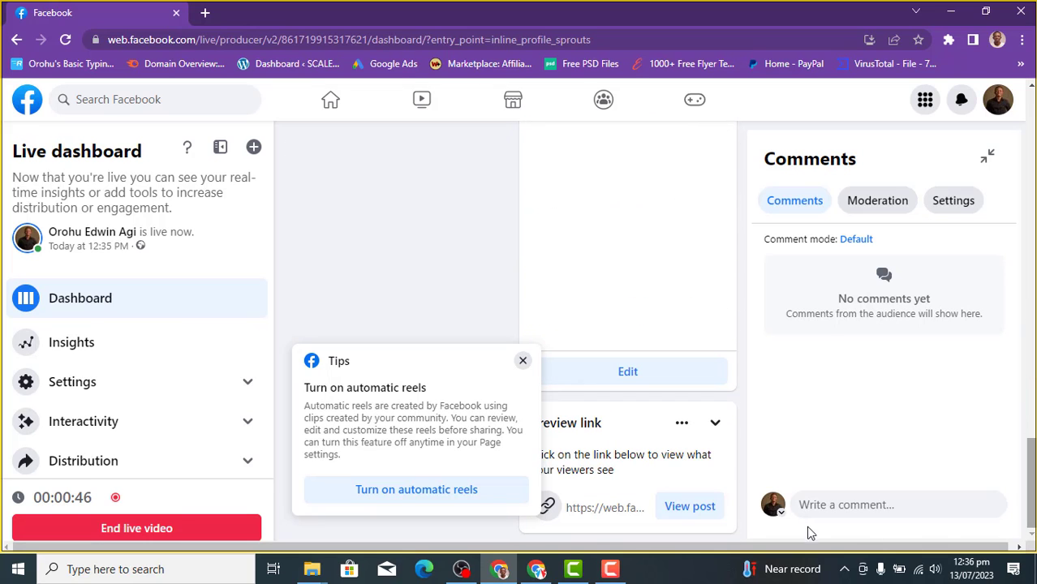
left_click(523, 361)
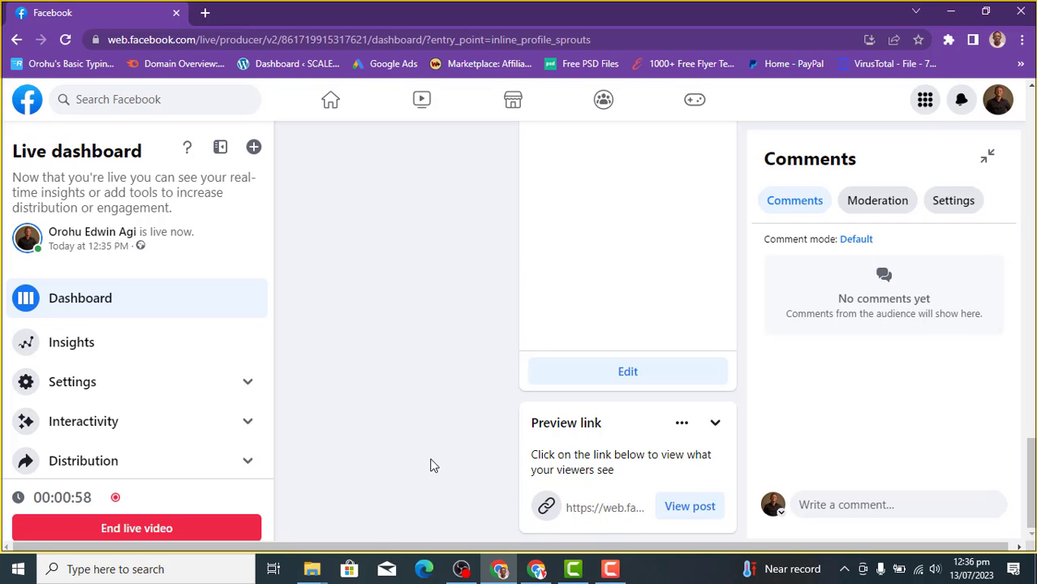
- Open the live video's Insights and look over the page and the dashboard options
left_click(88, 348)
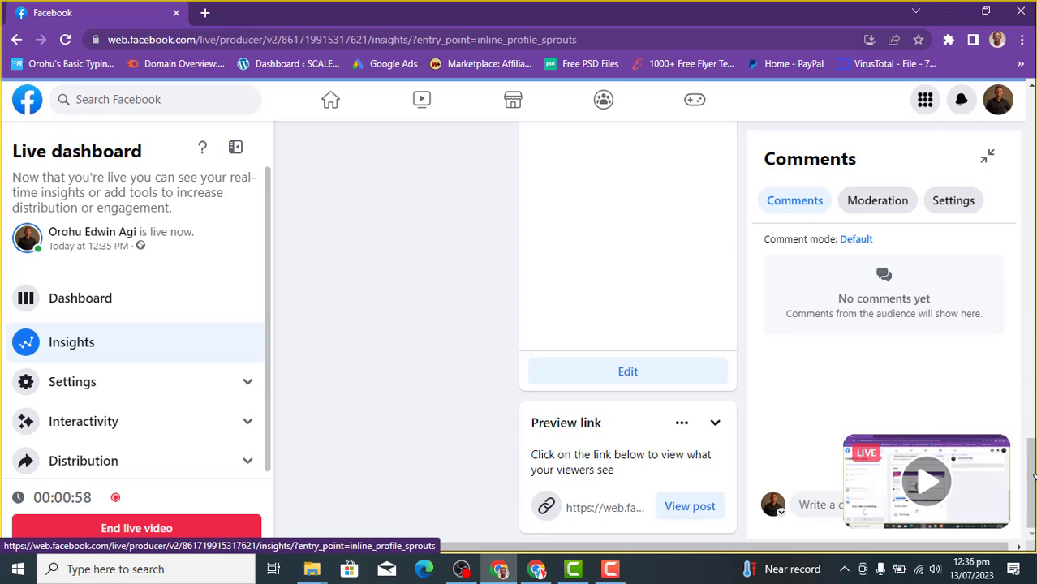
left_click_drag(1033, 467, 1018, 255)
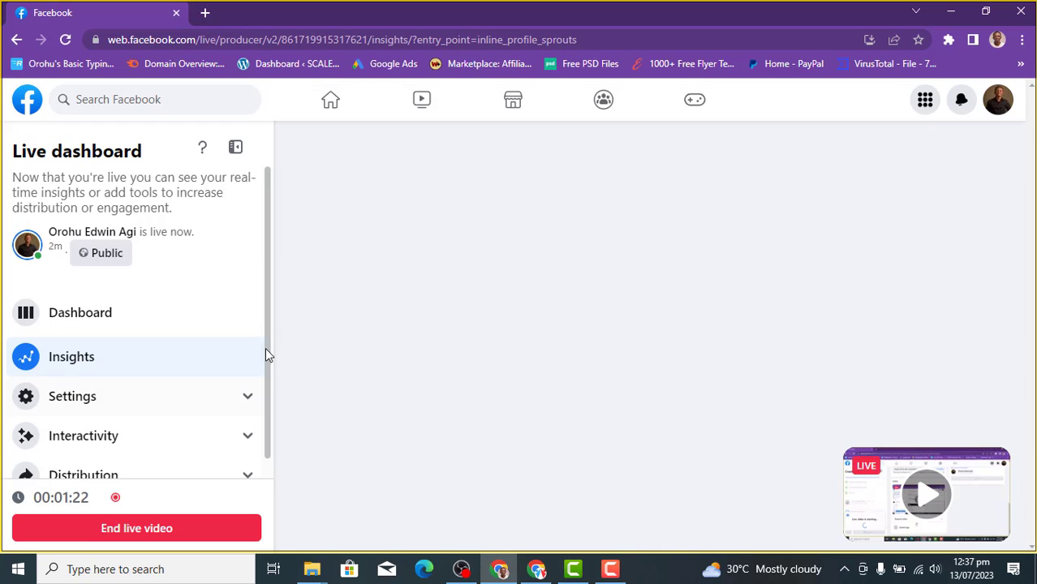
scroll(265, 347, "down", 1)
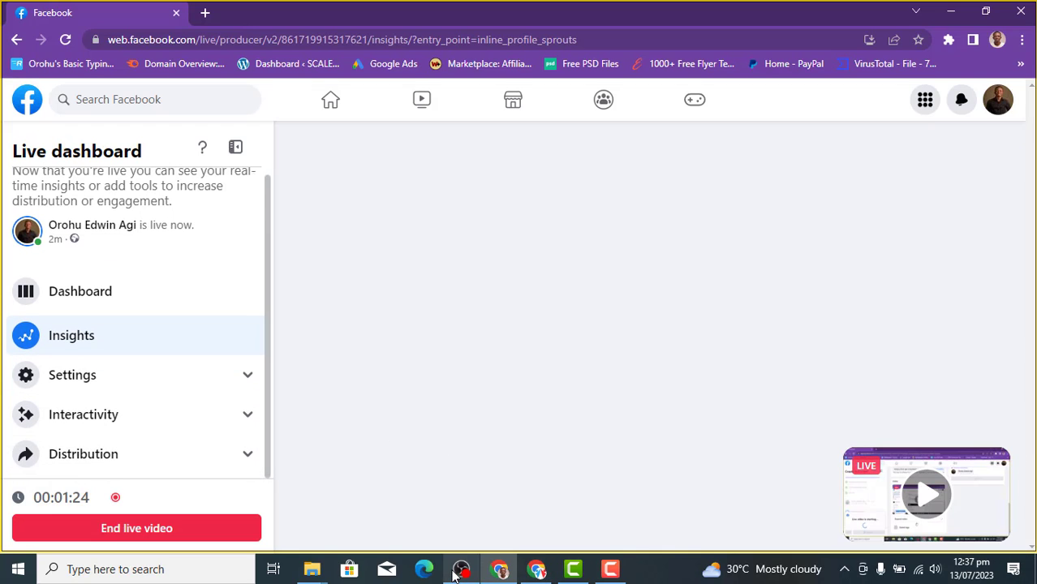
- Check the stream in OBS Studio, return to the browser's live dashboard, and end the live video, confirming the request
mouse_move(460, 569)
left_click(510, 484)
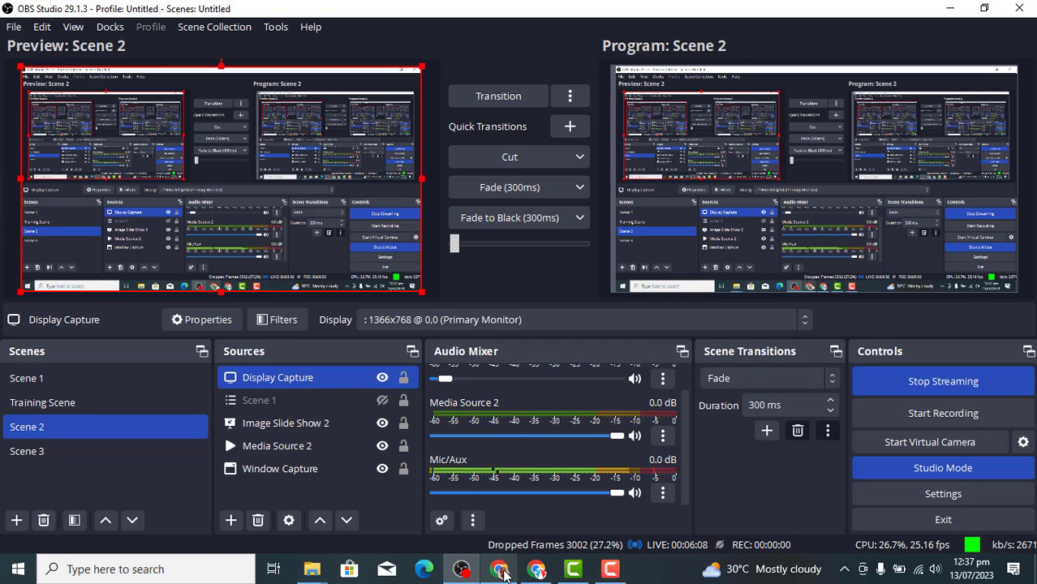
left_click(502, 571)
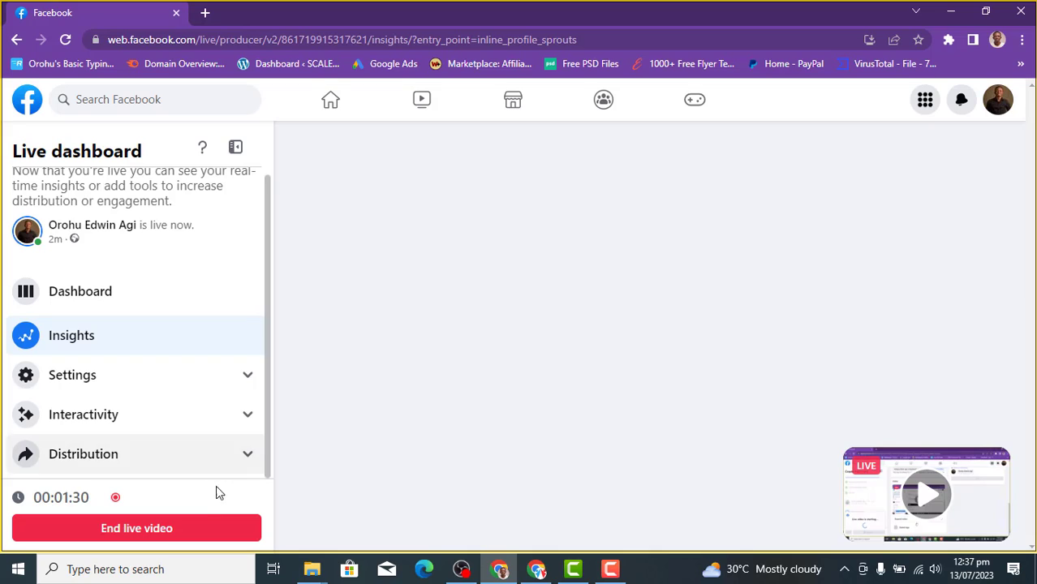
left_click(146, 528)
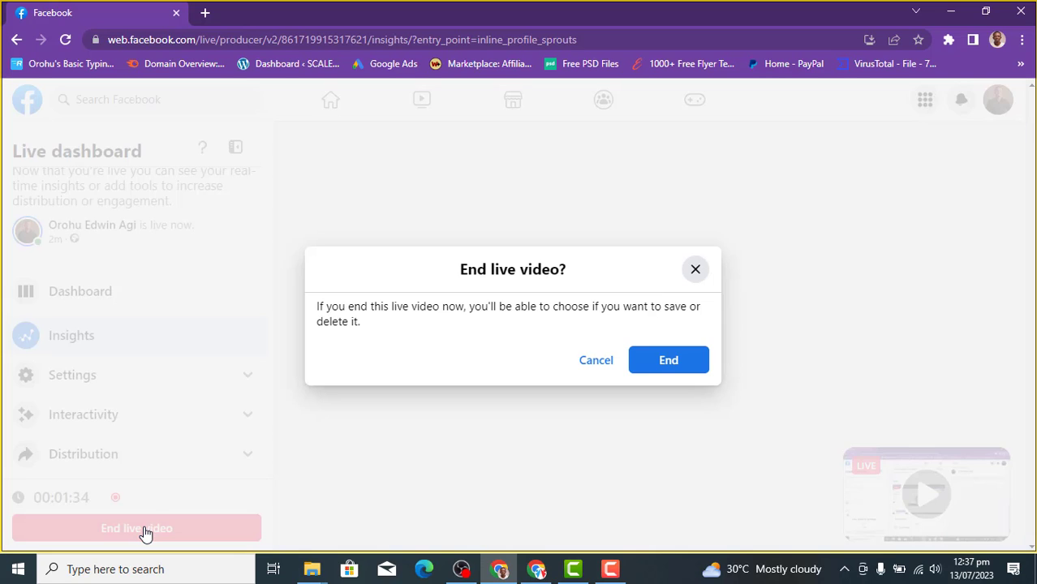
left_click(668, 360)
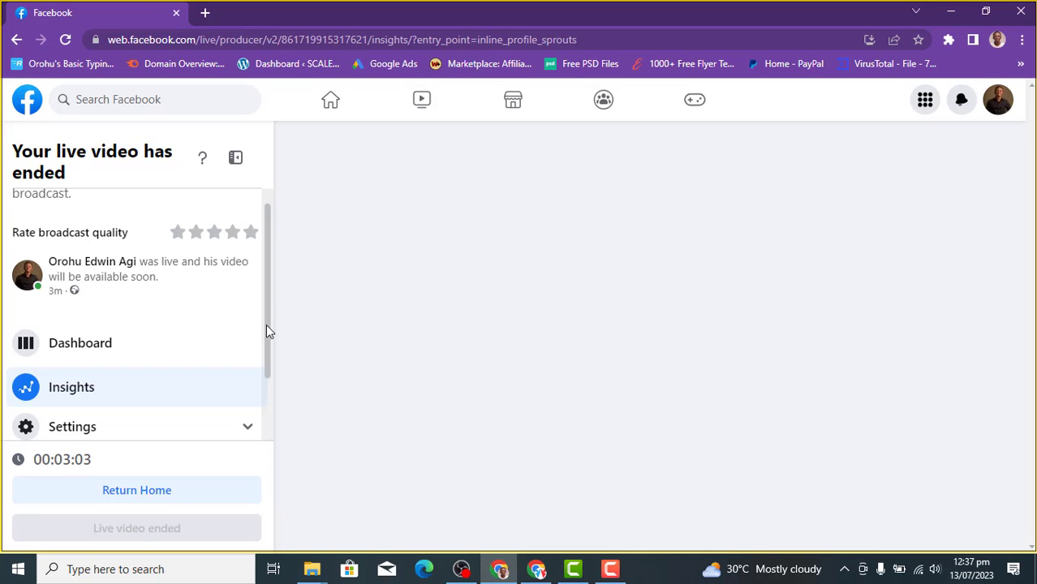
- Look over the ended live video's rating and dashboard options, and return to the Live Producer home page to view its broadcast options
left_click_drag(265, 325, 266, 243)
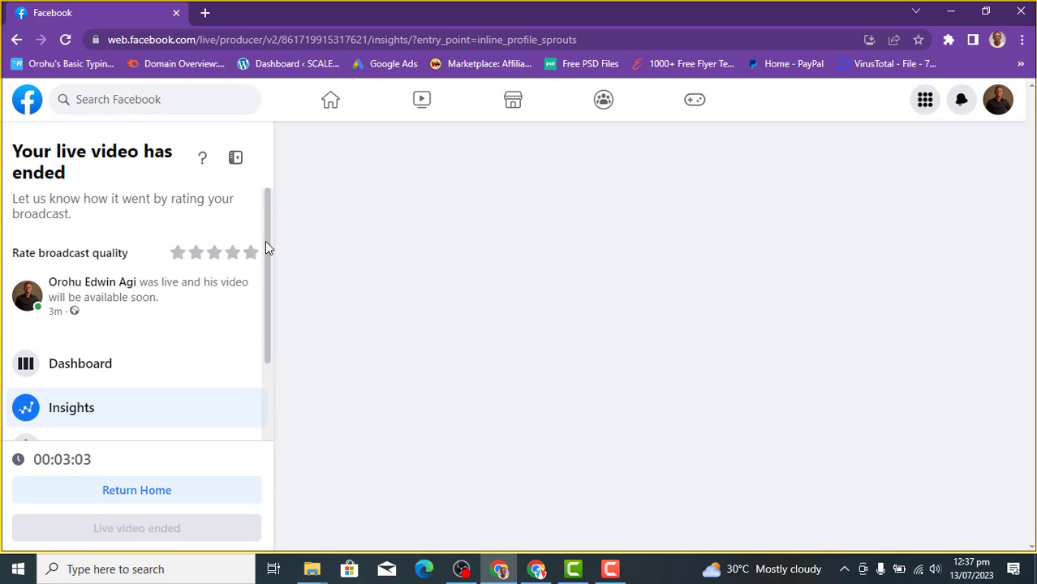
left_click_drag(265, 242, 276, 392)
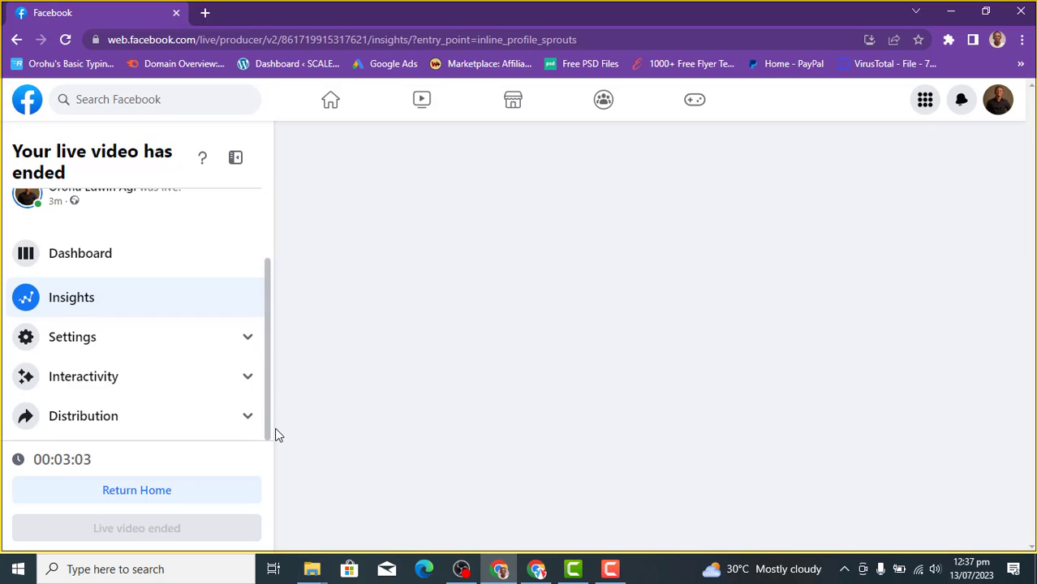
scroll(271, 378, "up", 2)
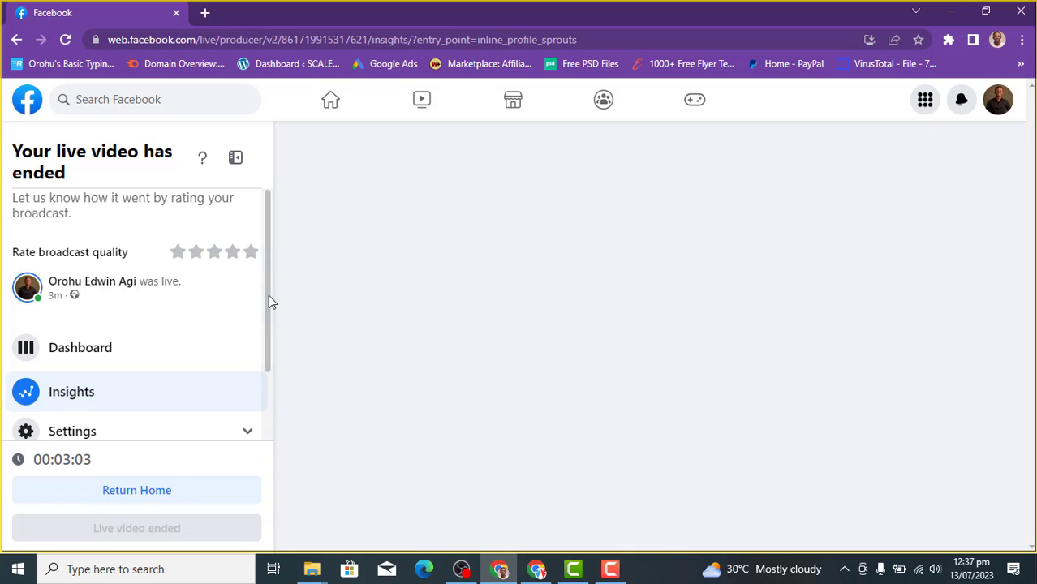
scroll(271, 303, "down", 2)
scroll(290, 324, "up", 2)
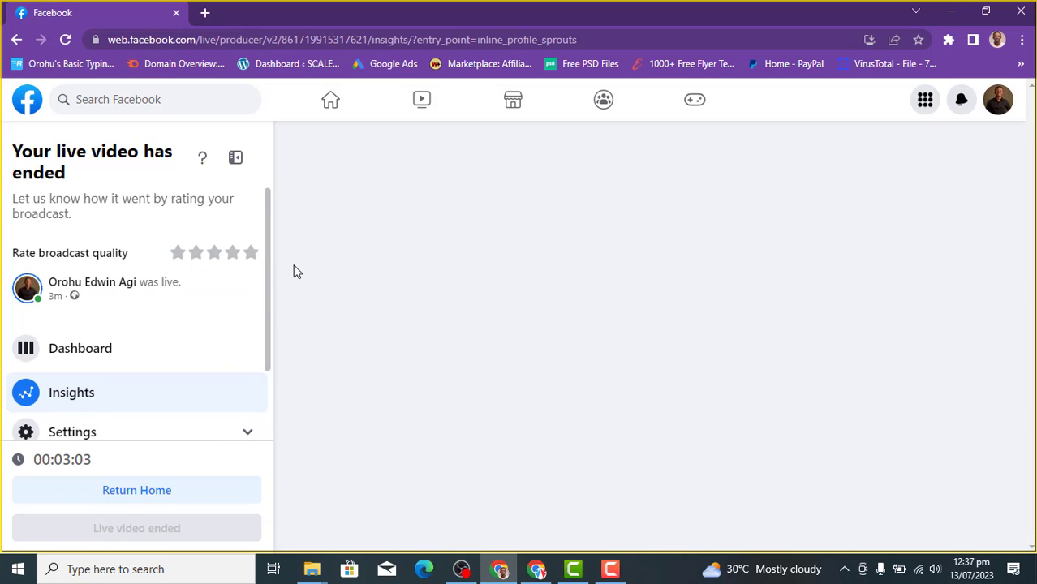
left_click(119, 500)
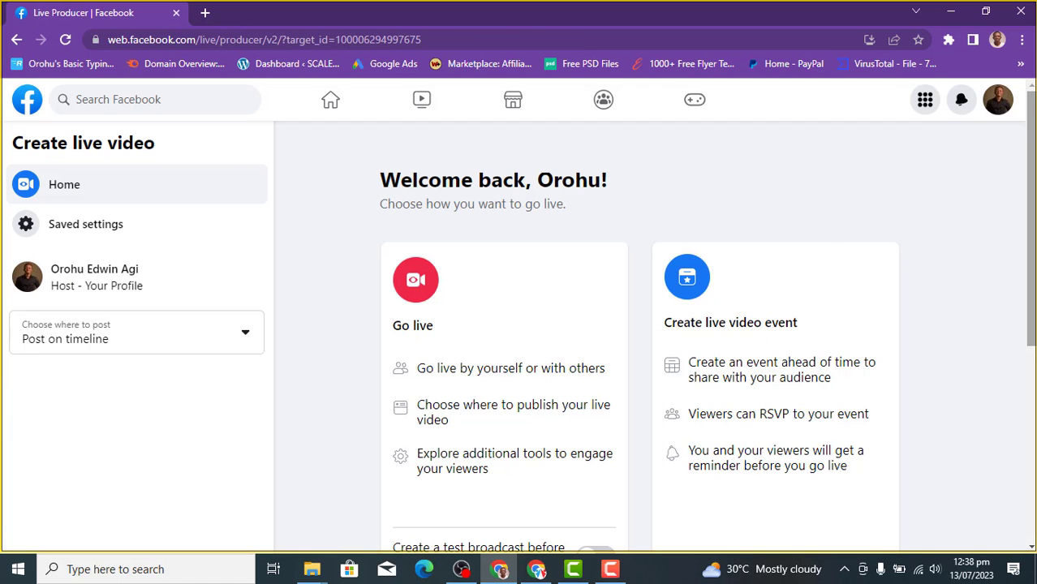
scroll(1030, 436, "down", 3)
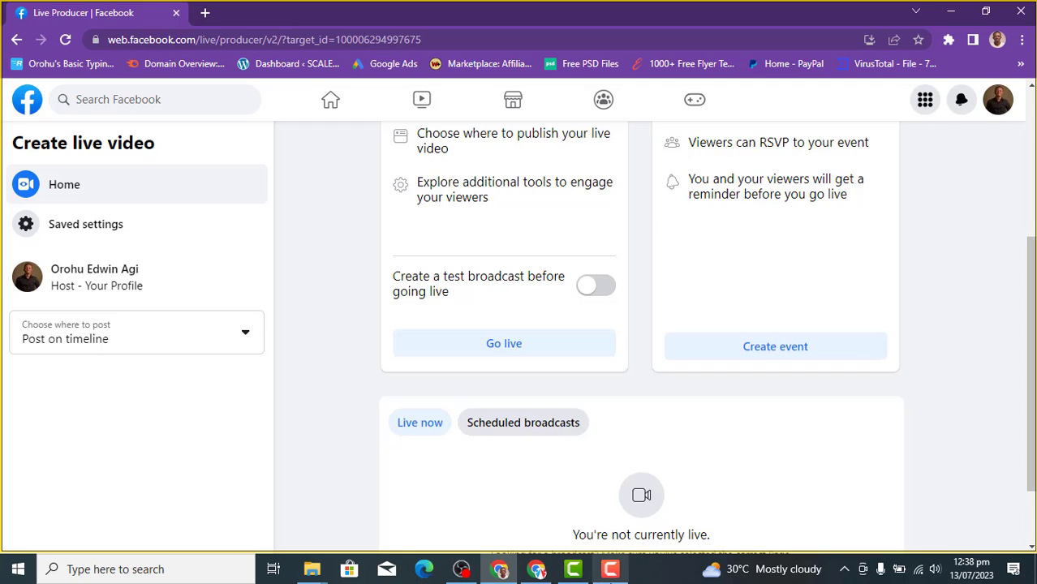
- Switch to OBS Studio and stop streaming
left_click(461, 569)
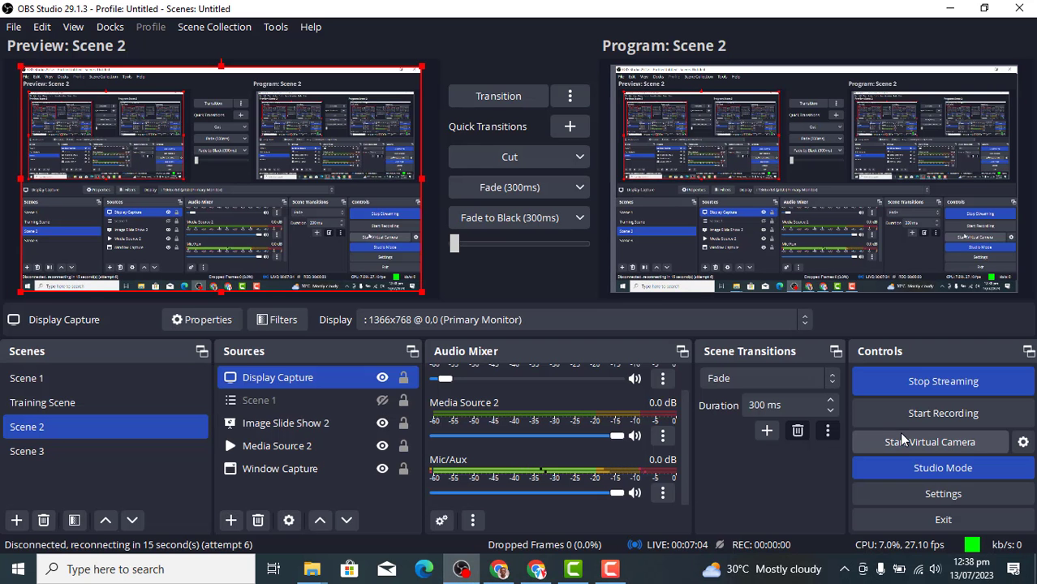
left_click(912, 388)
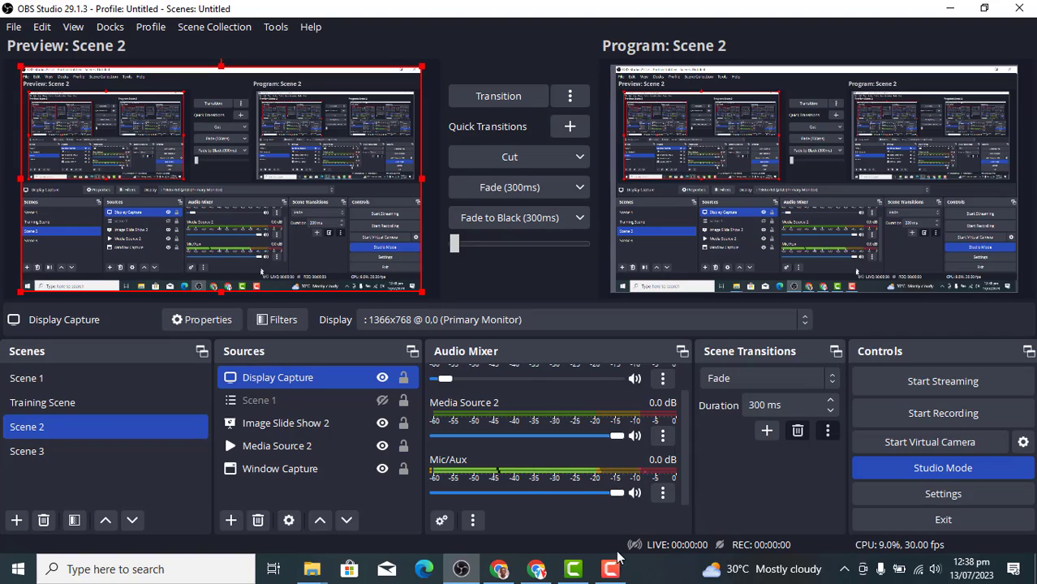
mouse_move(615, 572)
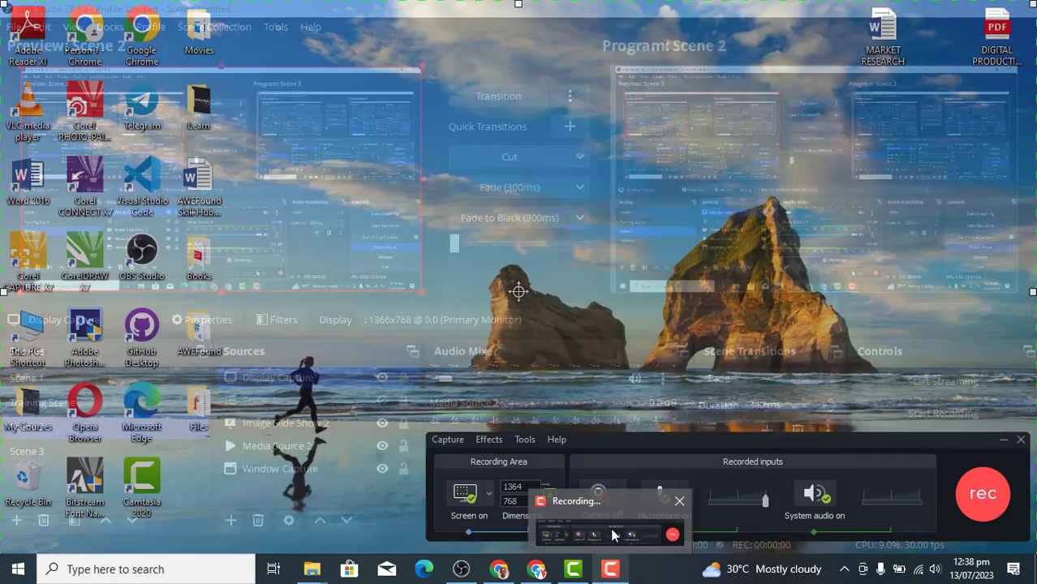
left_click(610, 529)
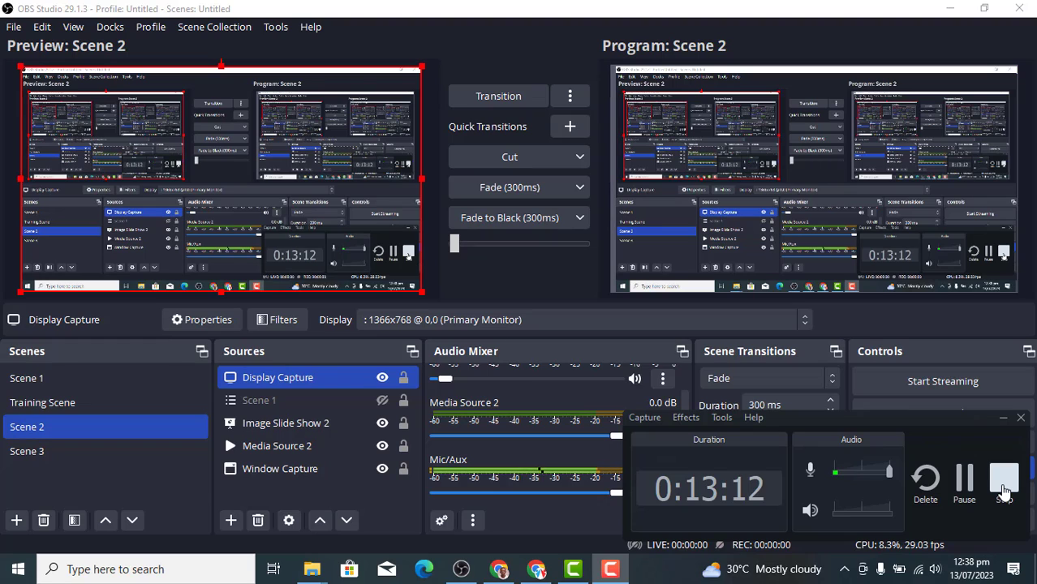